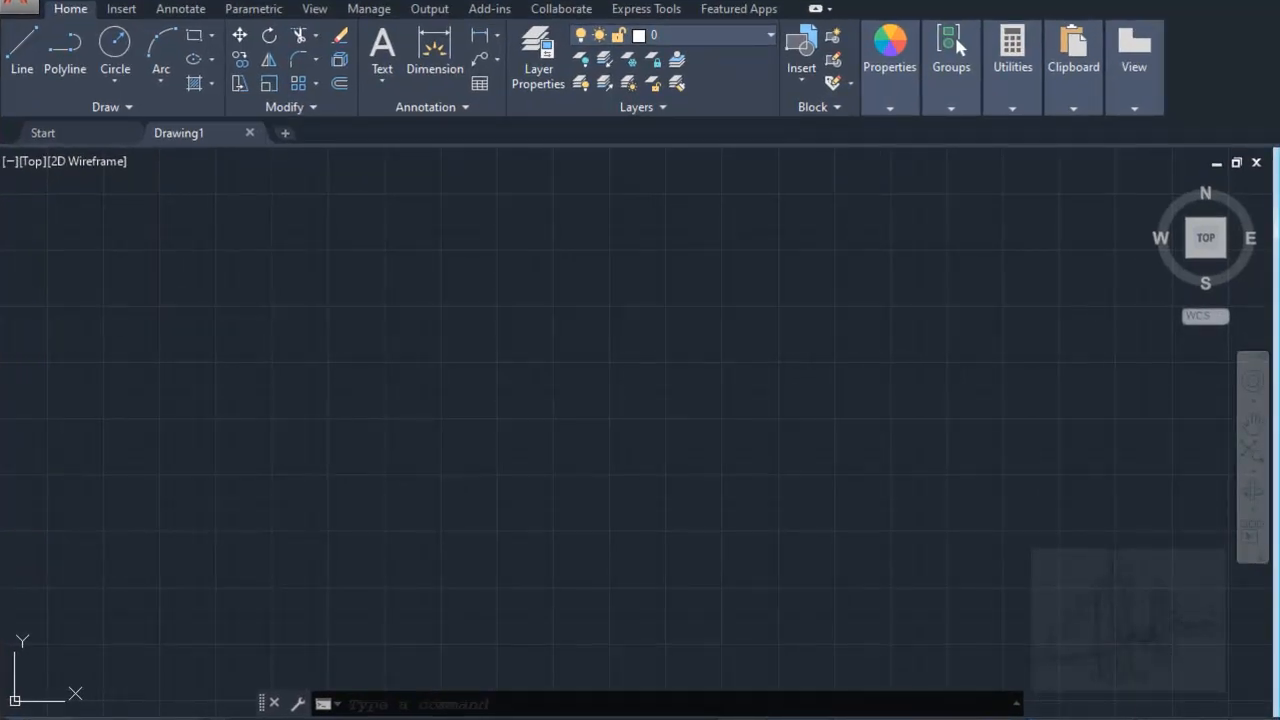
pyautogui.click(1128, 718)
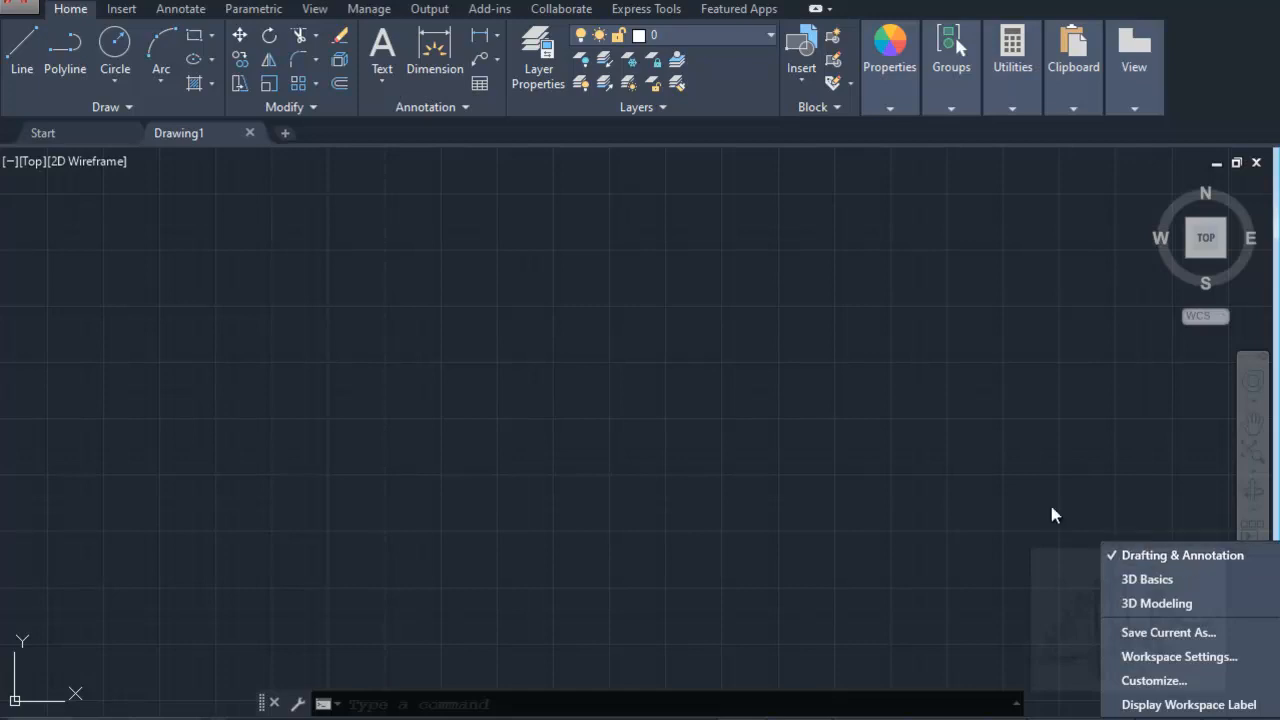
pyautogui.click(839, 391)
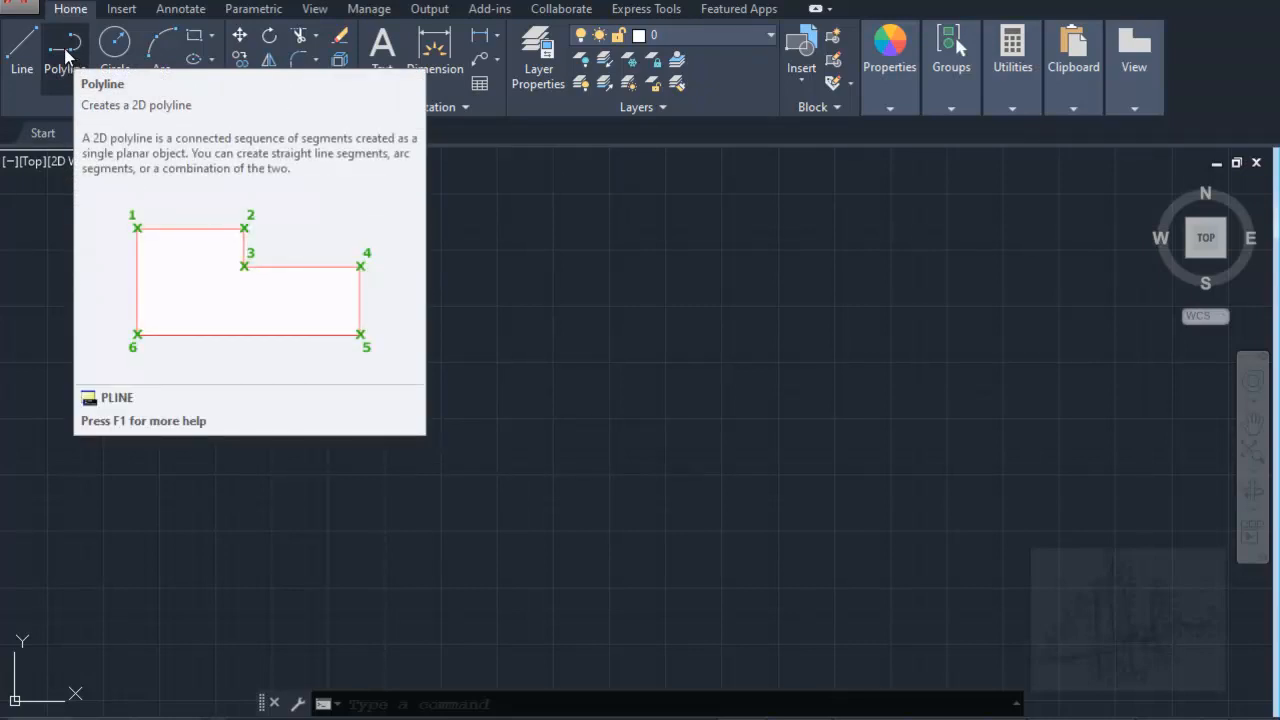
# Step: Start a polyline at 0,0 and draw its first segment horizontally along the positive X axis
pyautogui.click(66, 56)
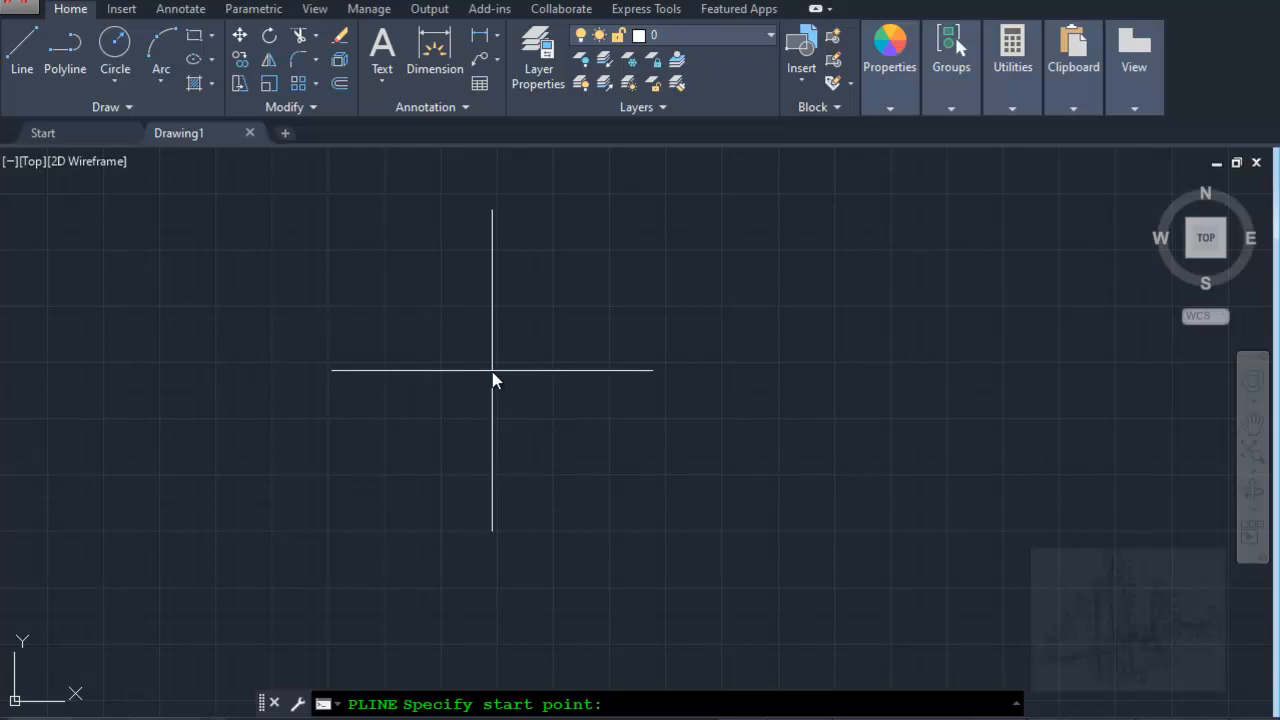
pyautogui.write('0,0')
pyautogui.press('Return')
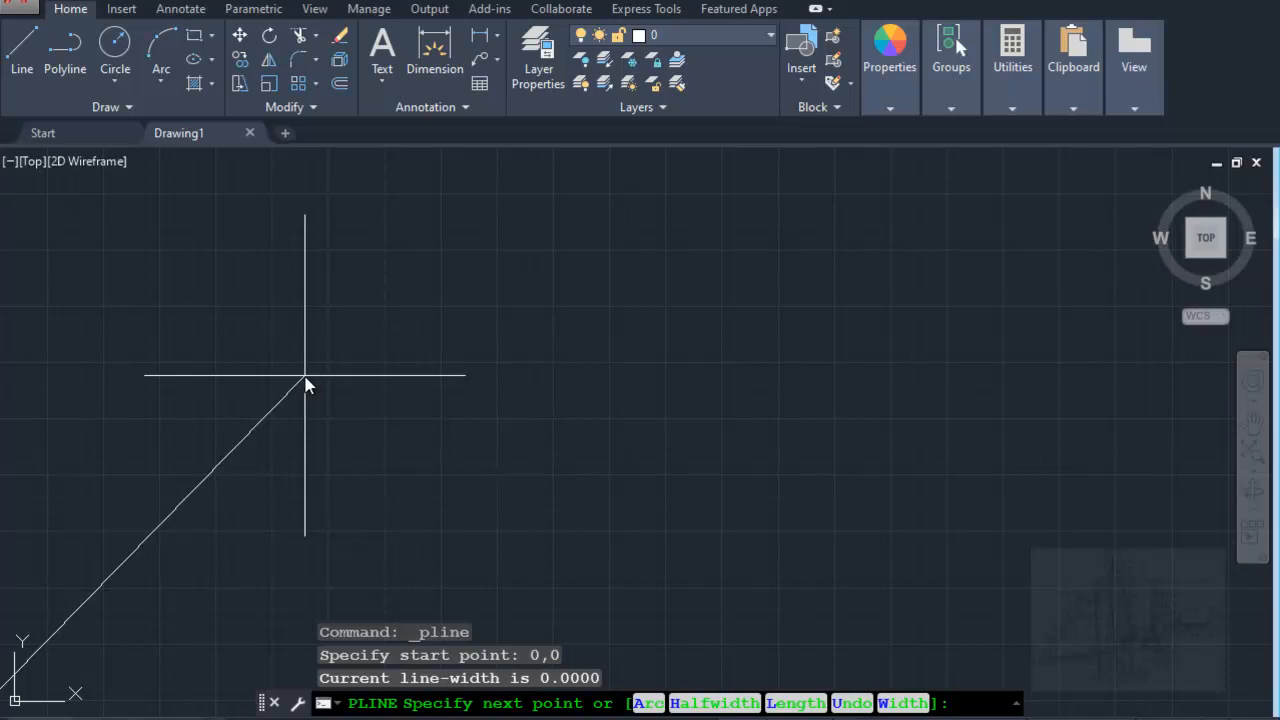
pyautogui.scroll(-3, 340, 366)
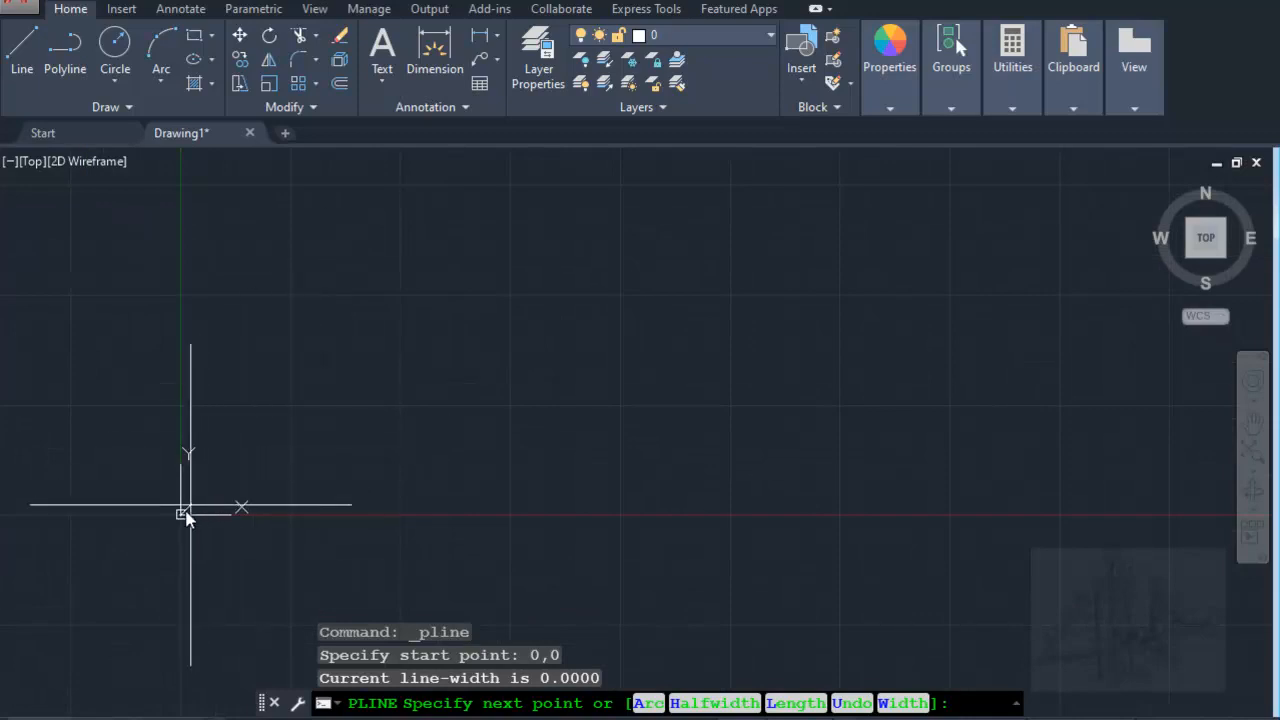
pyautogui.scroll(3, 126, 548)
pyautogui.scroll(2, 126, 548)
pyautogui.scroll(2, 378, 375)
pyautogui.scroll(3, 566, 343)
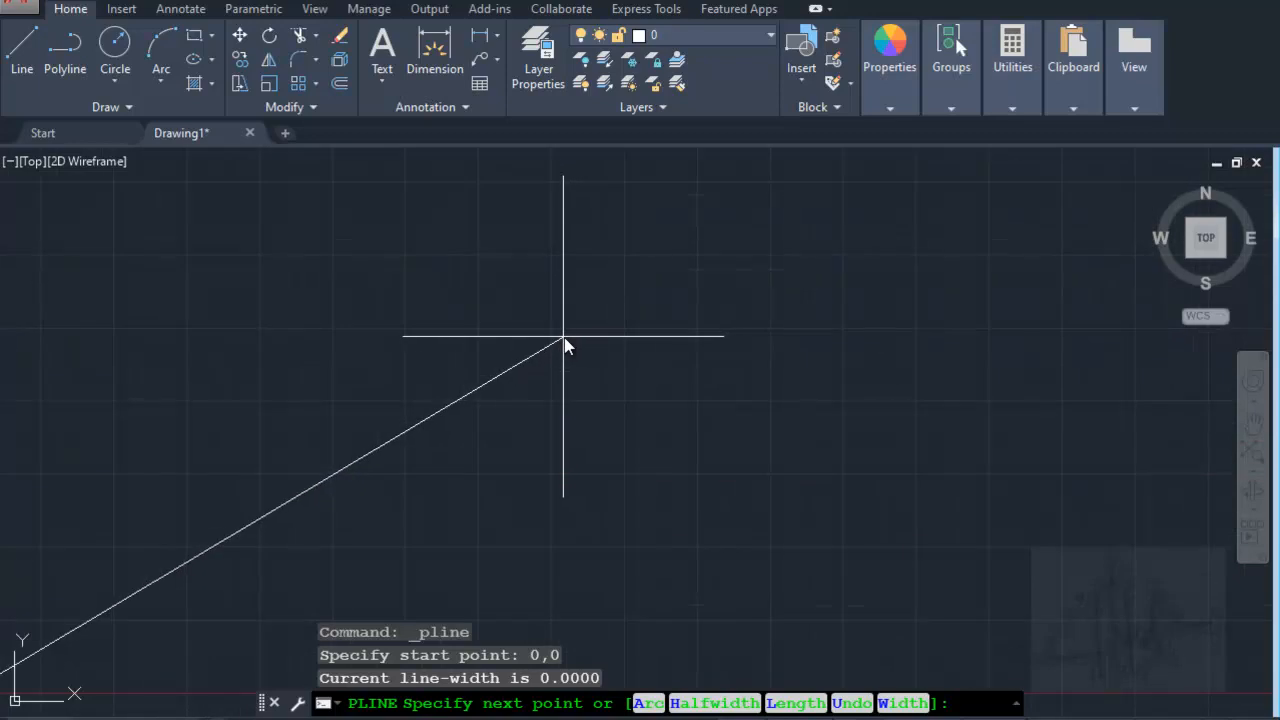
pyautogui.scroll(-3, 503, 355)
pyautogui.scroll(2, 457, 334)
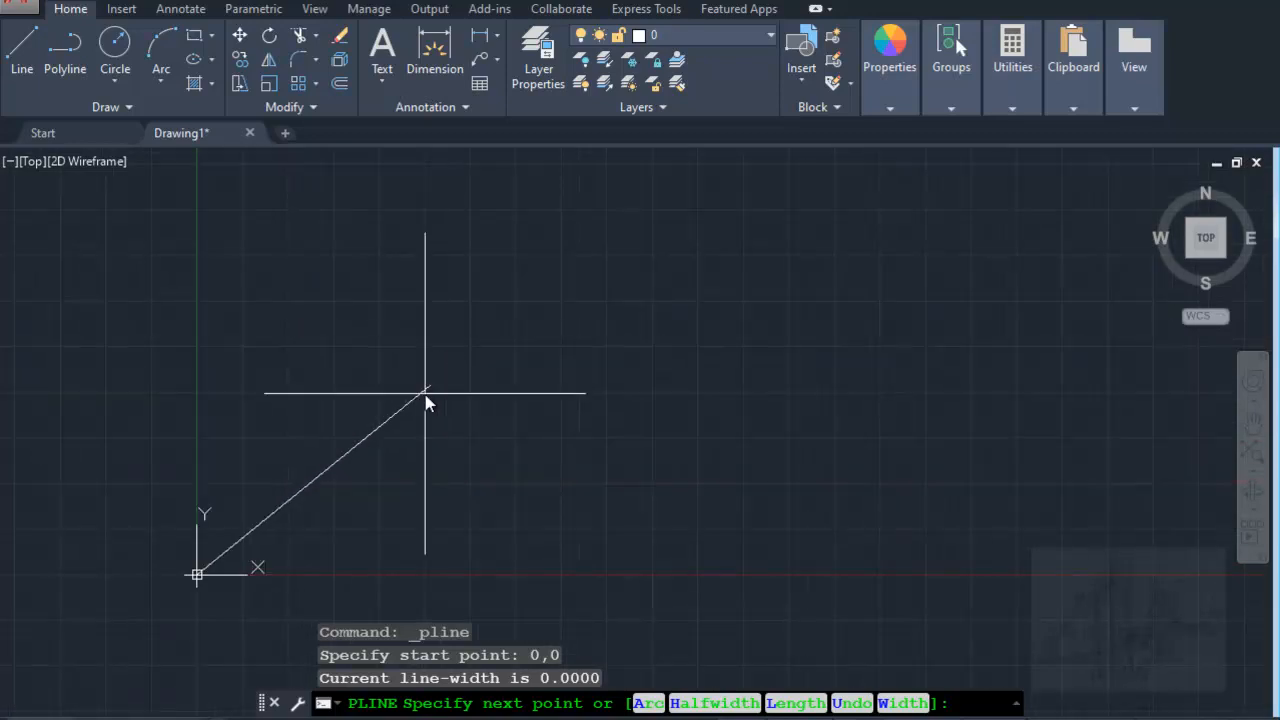
pyautogui.moveTo(367, 549); pyautogui.dragTo(412, 404, button='middle')
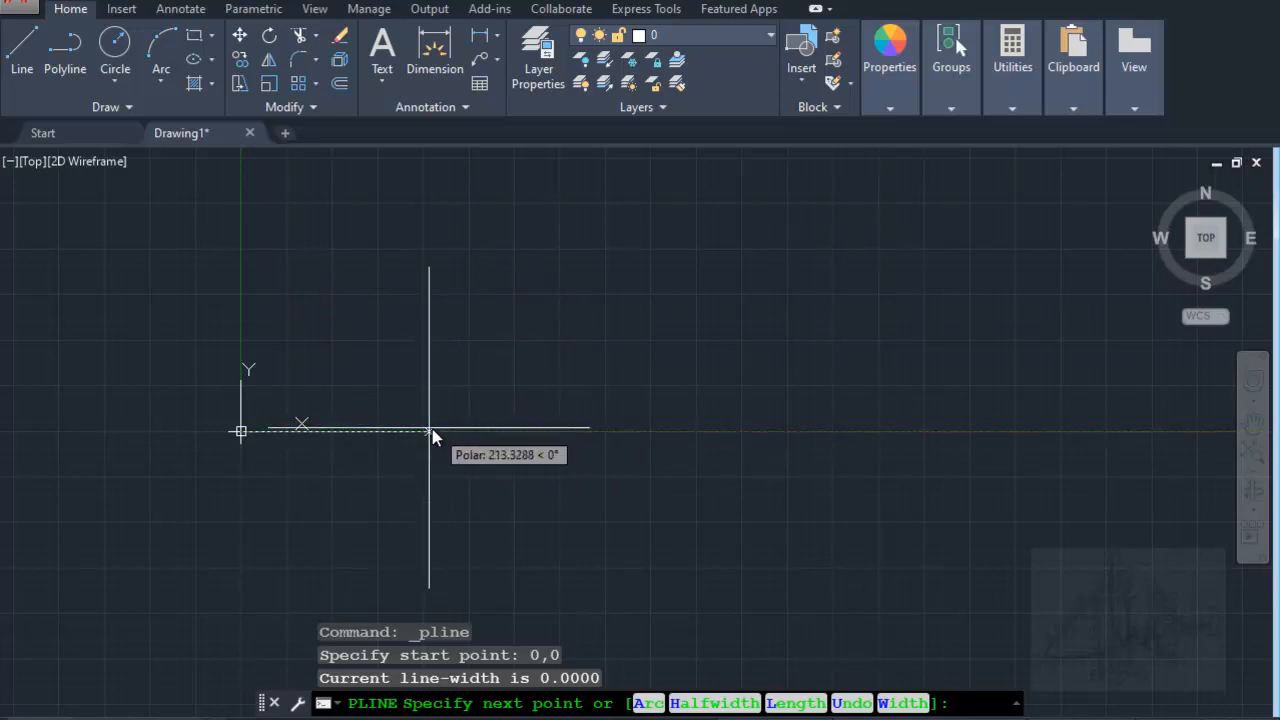
pyautogui.scroll(2, 231, 447)
pyautogui.scroll(2, 237, 430)
pyautogui.moveTo(437, 274); pyautogui.dragTo(404, 391, button='middle')
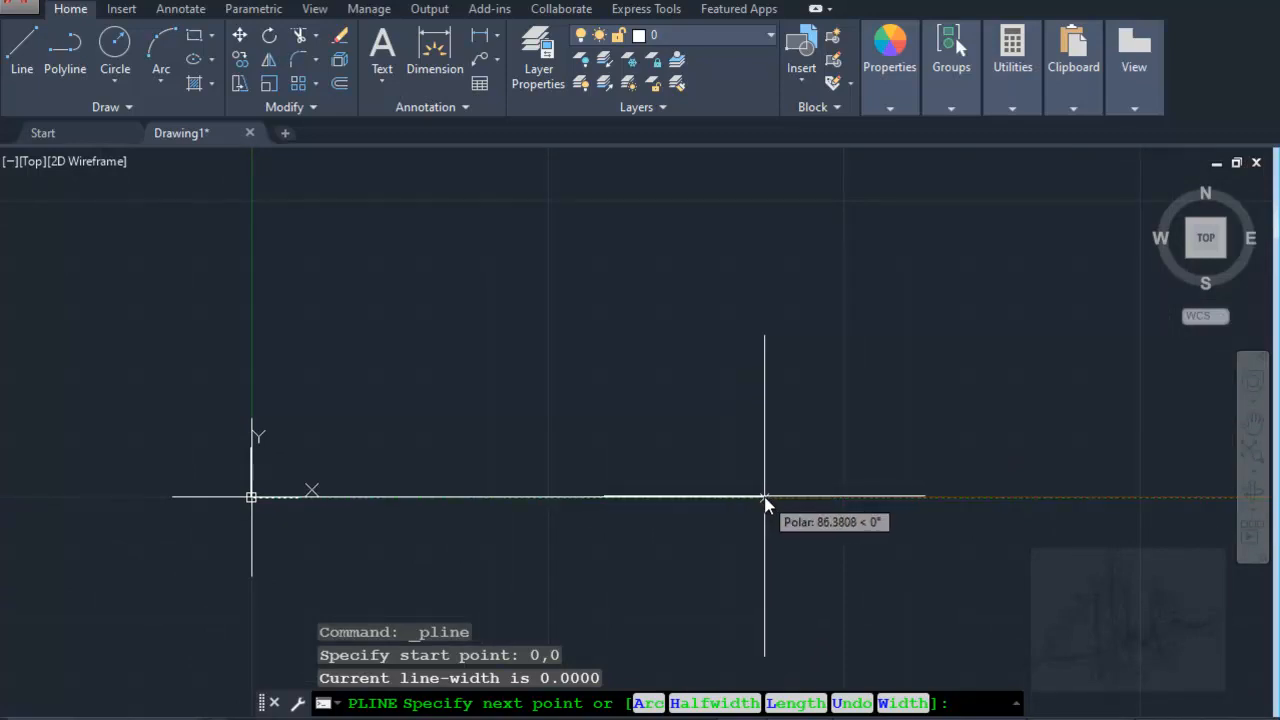
pyautogui.click(665, 497)
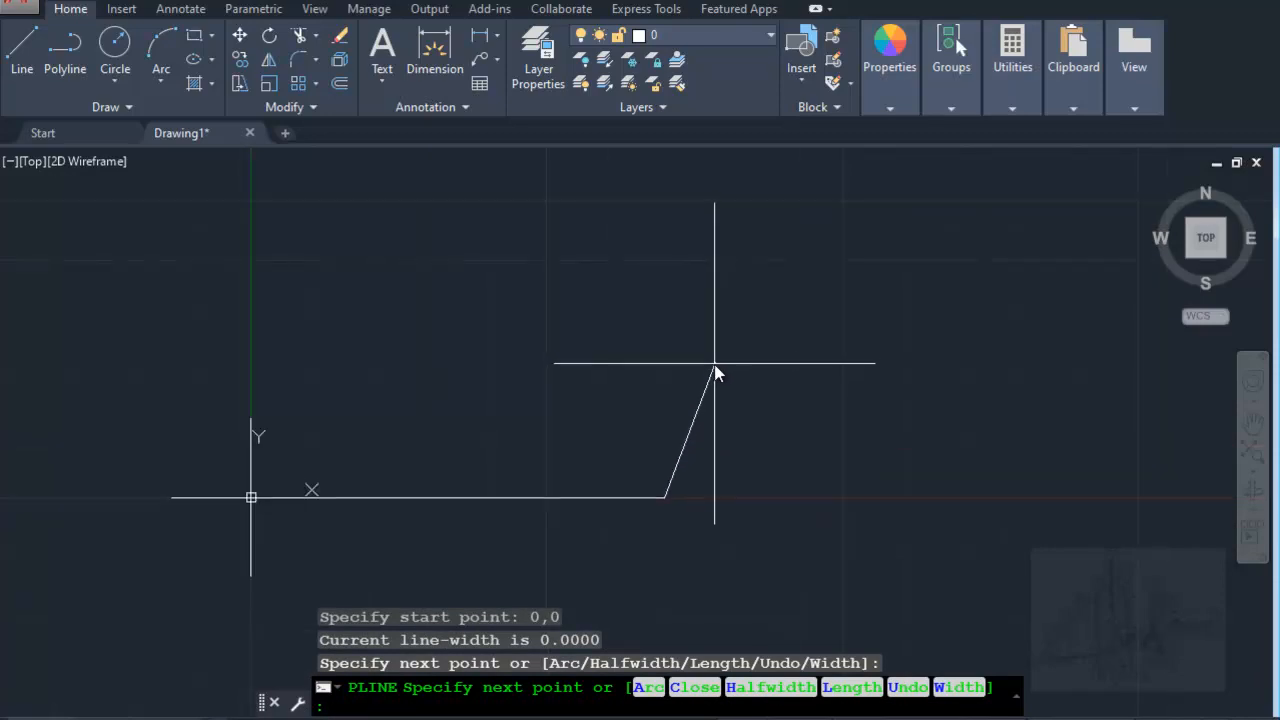
# Step: Continue the polyline with a semicircular arc bulging outward and ending about 30 units straight above the horizontal segment's end
pyautogui.moveTo(700, 393)
pyautogui.mouseDown(button='middle')
pyautogui.moveTo(669, 343)
pyautogui.moveTo(767, 408)
pyautogui.mouseUp(button='middle')
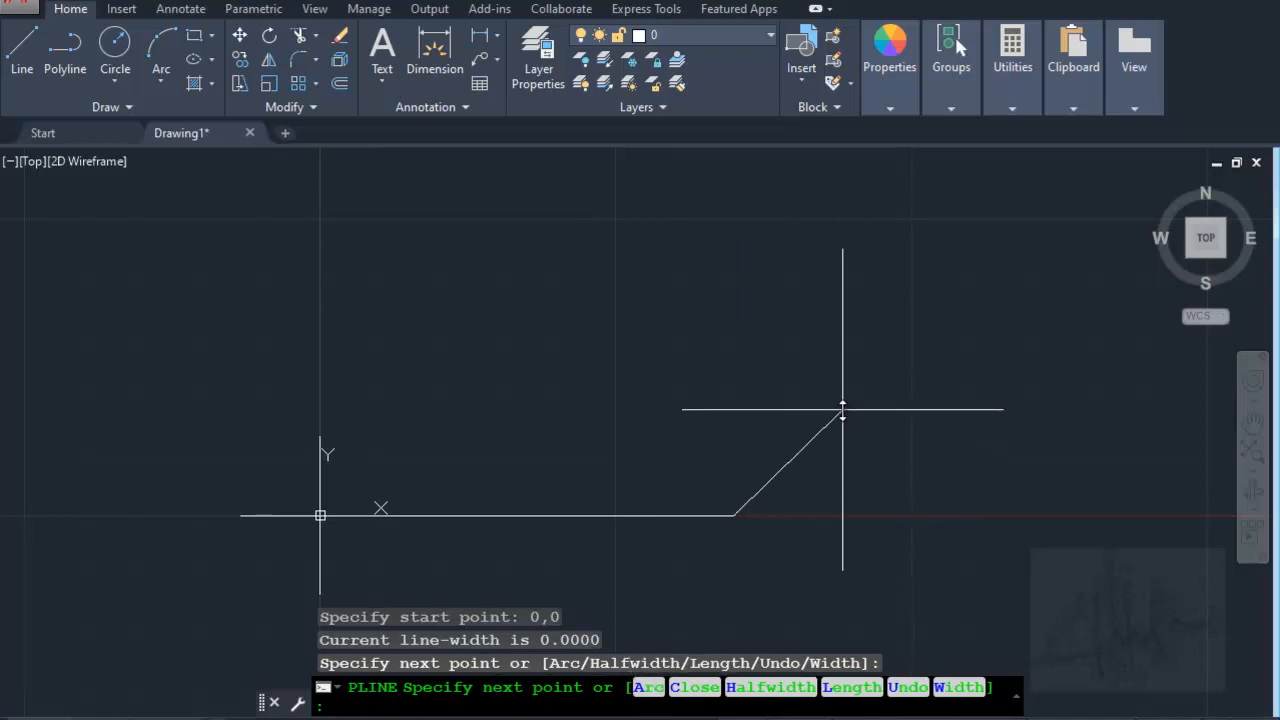
pyautogui.write('a')
pyautogui.press('Return')
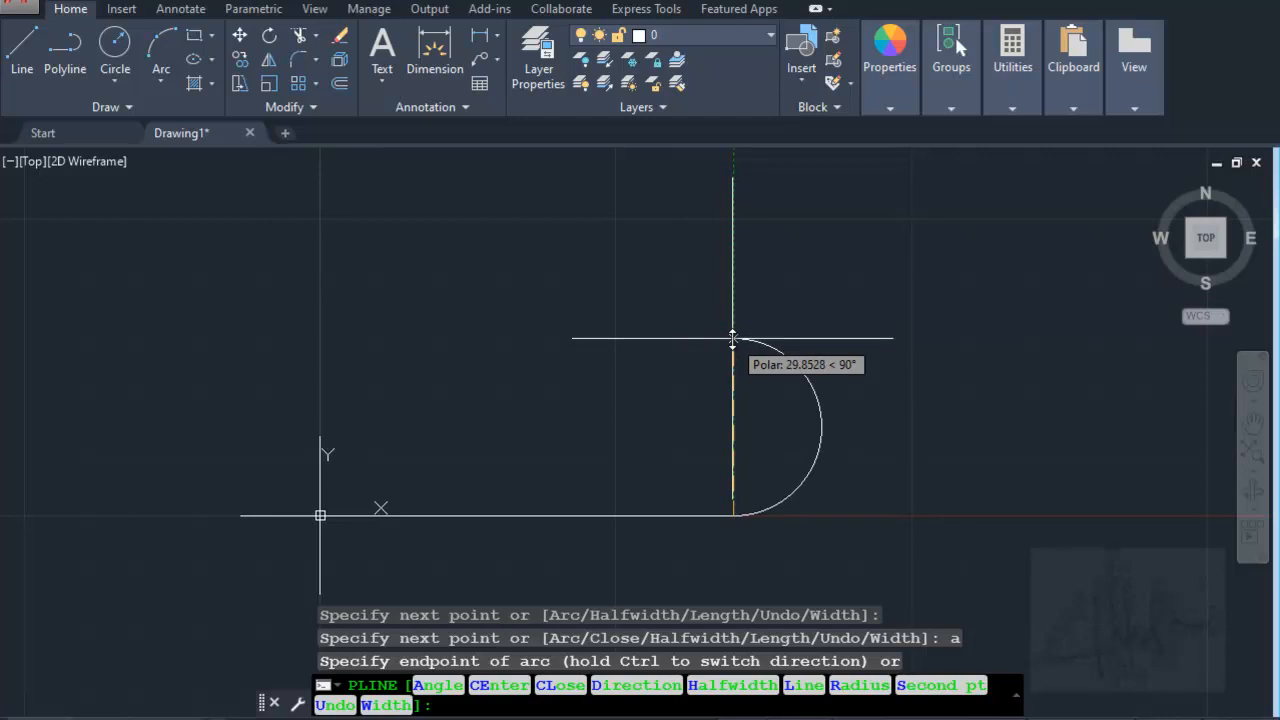
pyautogui.click(733, 338)
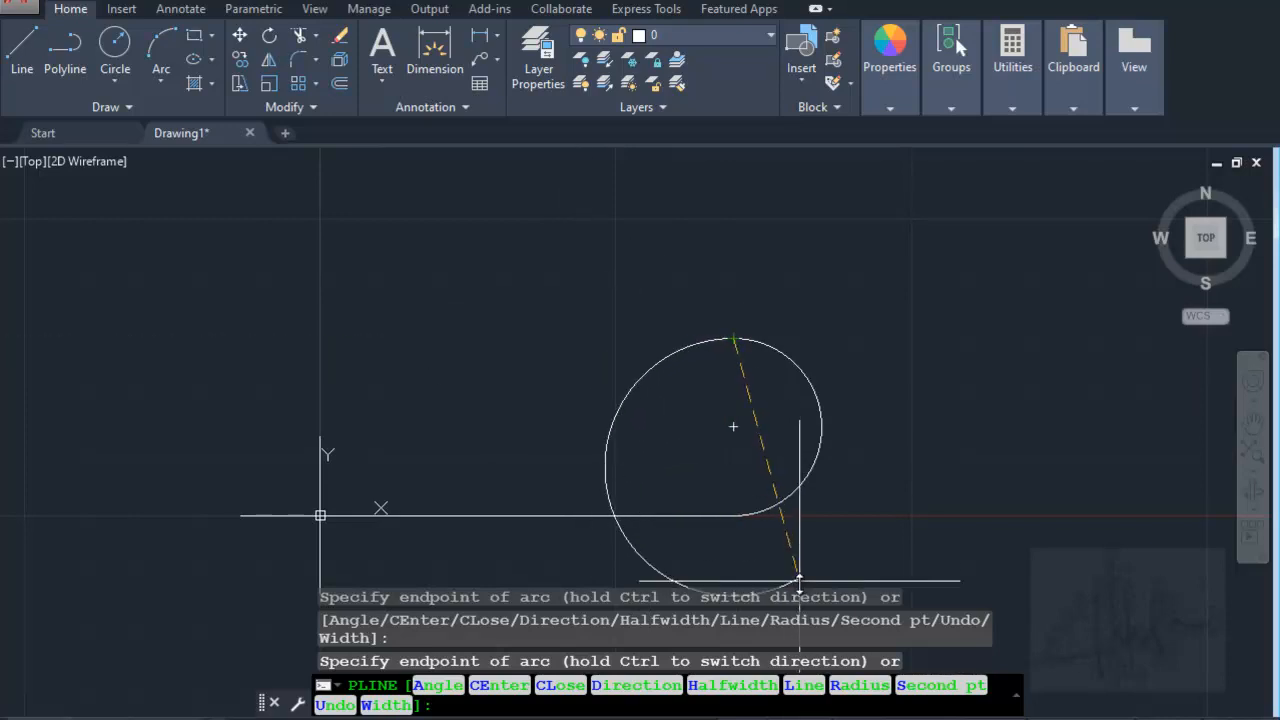
# Step: Switch back to line segments and draw a tapered segment horizontally leftward from the arc's end, with starting half-width 0.5 and ending half-width 1
pyautogui.click(804, 686)
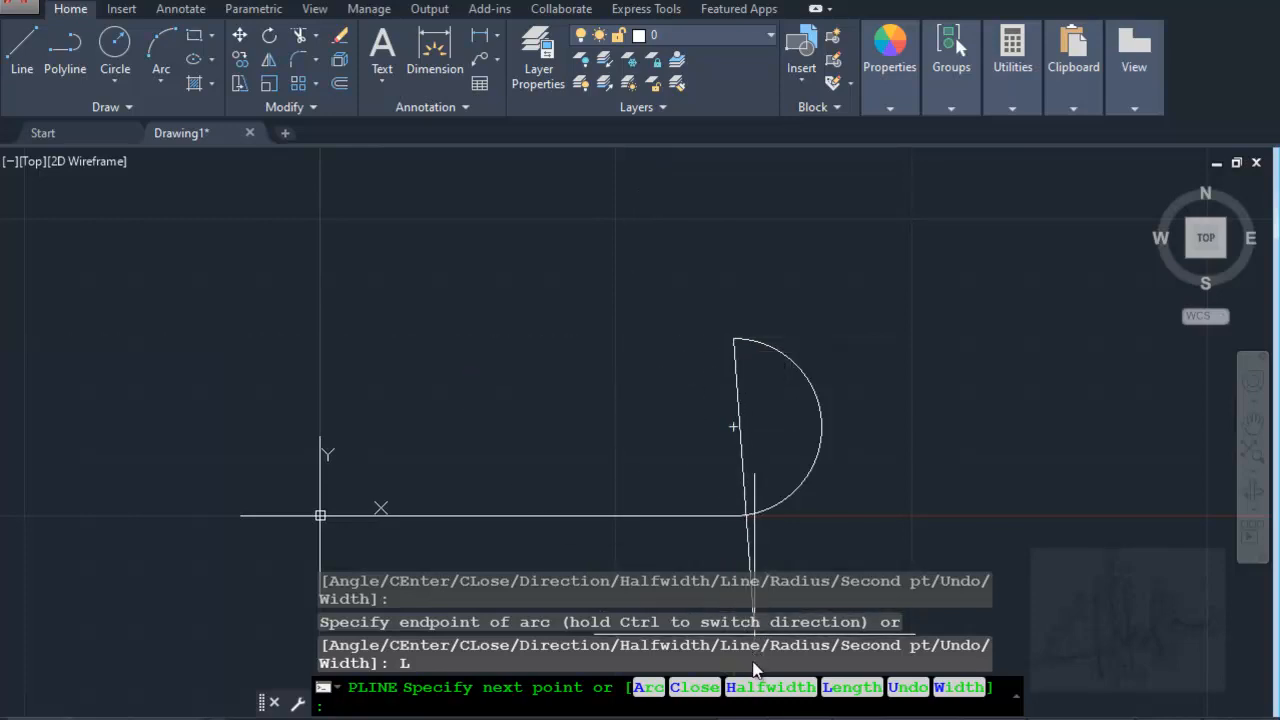
pyautogui.click(764, 688)
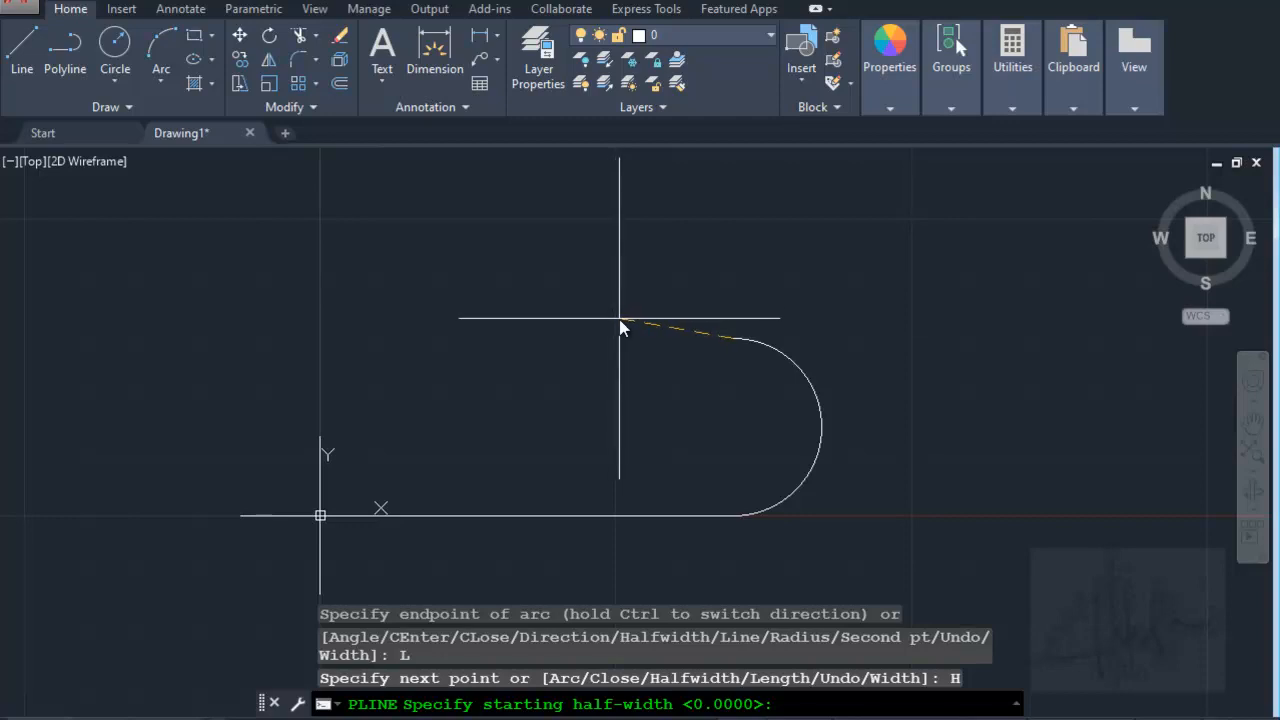
pyautogui.write('0.5')
pyautogui.press('Return')
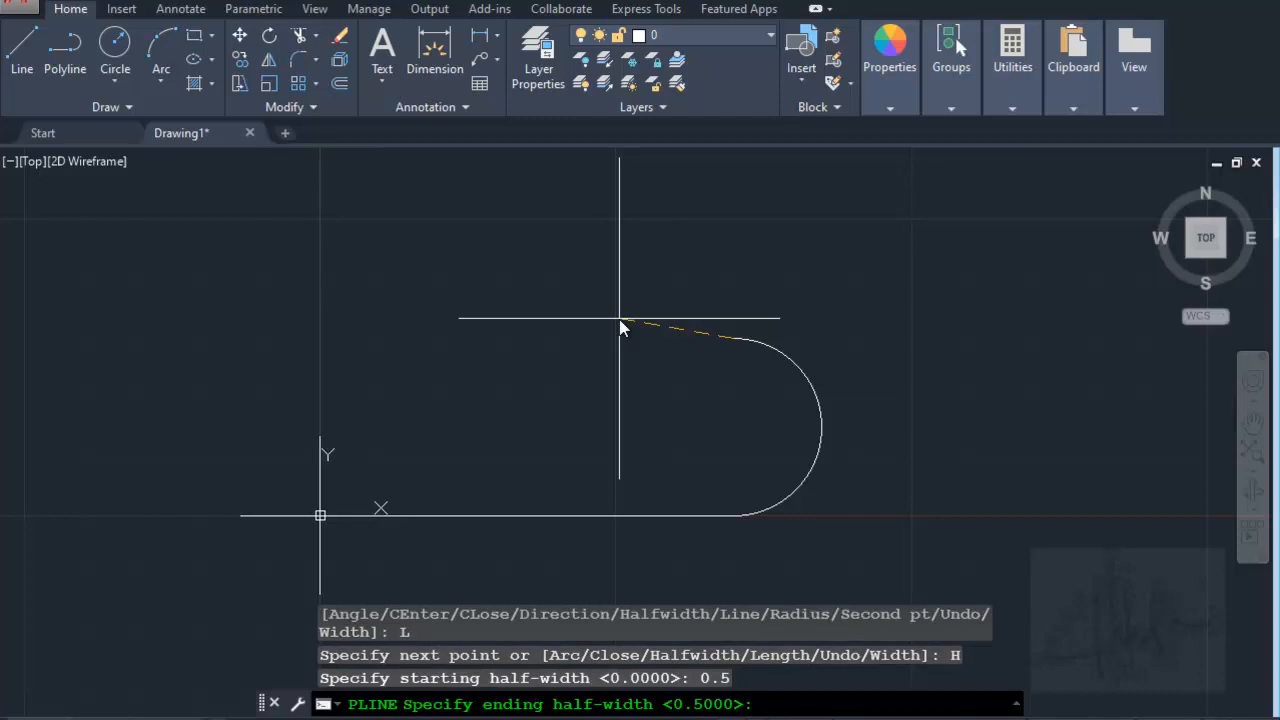
pyautogui.write('1')
pyautogui.press('Return')
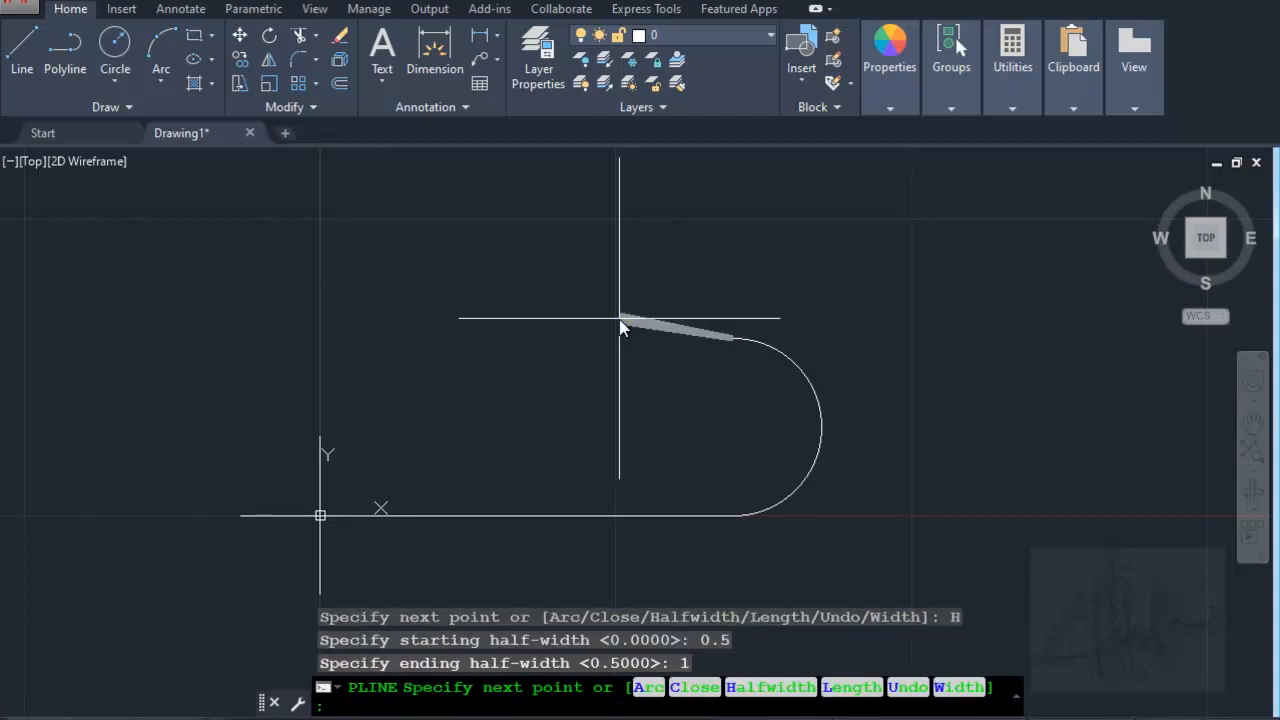
pyautogui.scroll(3, 616, 331)
pyautogui.press('F8')
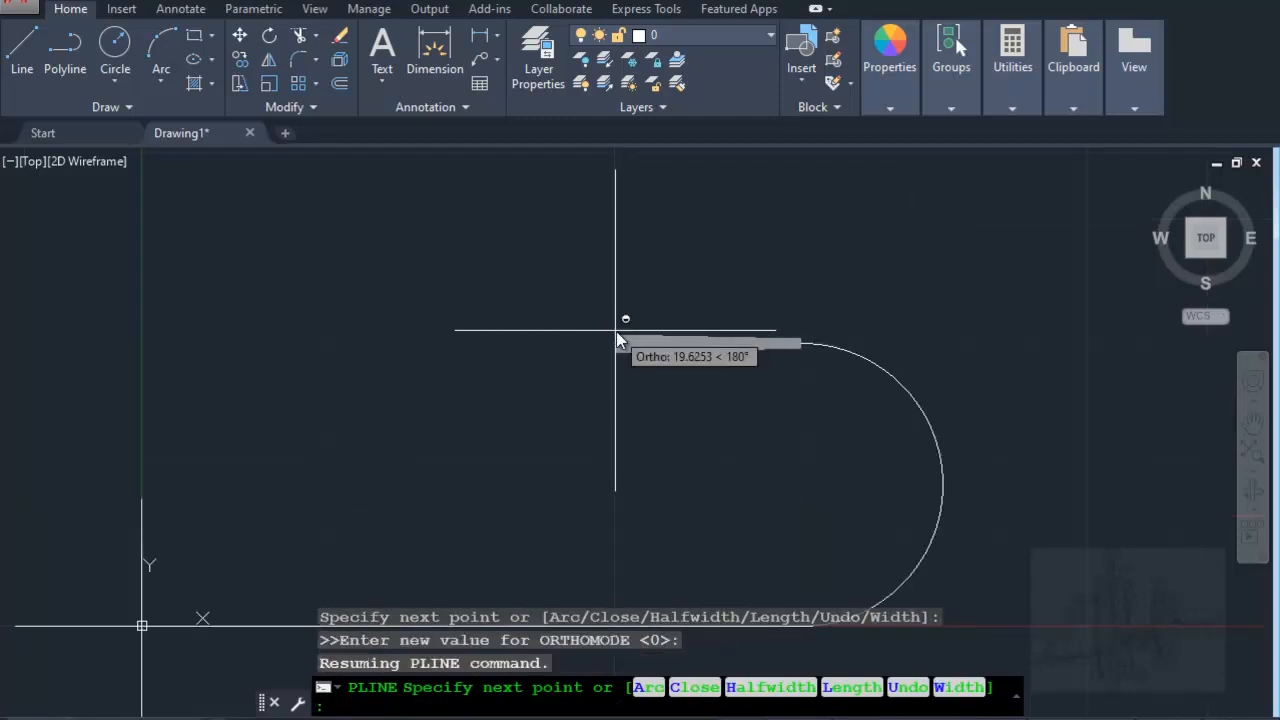
pyautogui.scroll(-2, 616, 331)
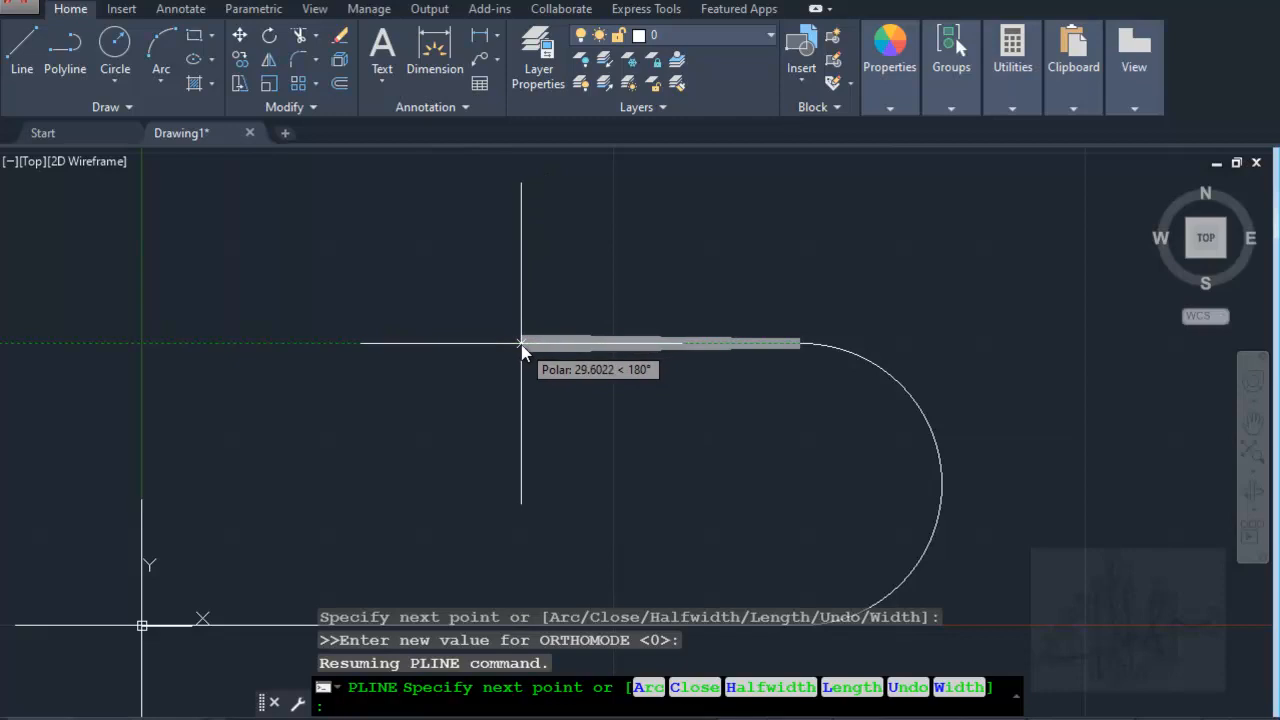
pyautogui.click(421, 344)
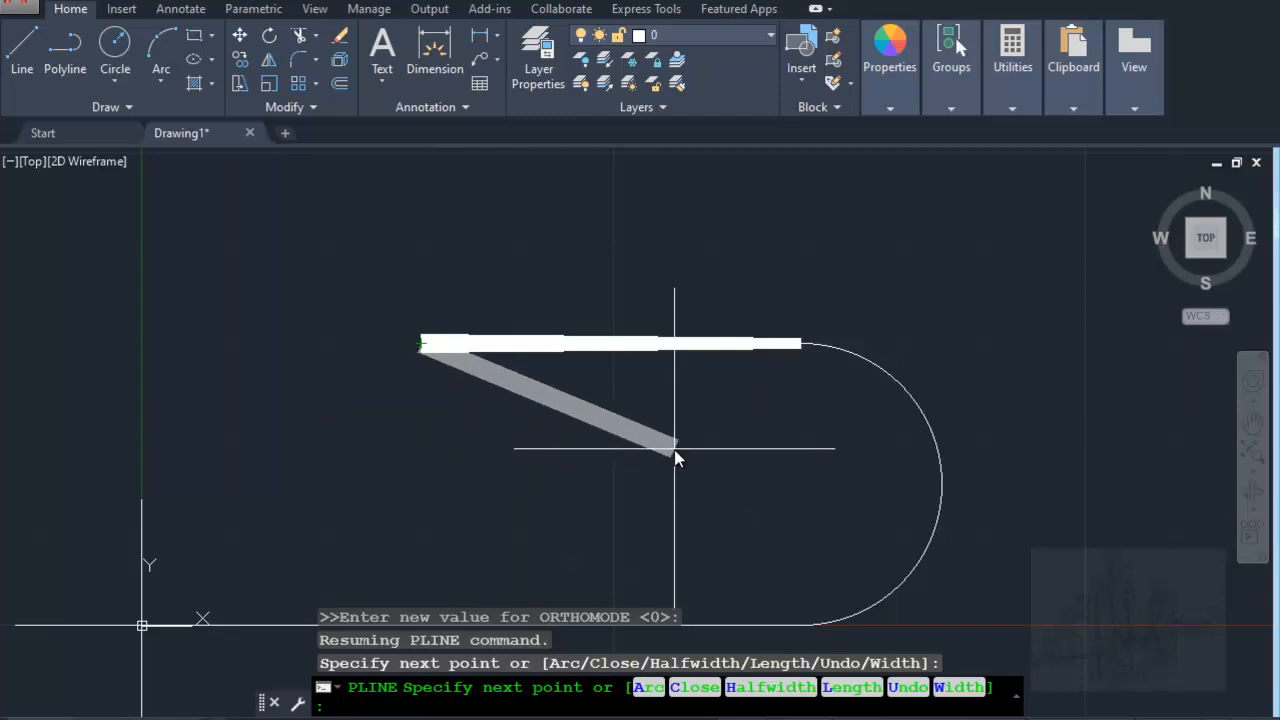
# Step: Set both the starting and ending width to 0 for the next polyline segment
pyautogui.click(959, 690)
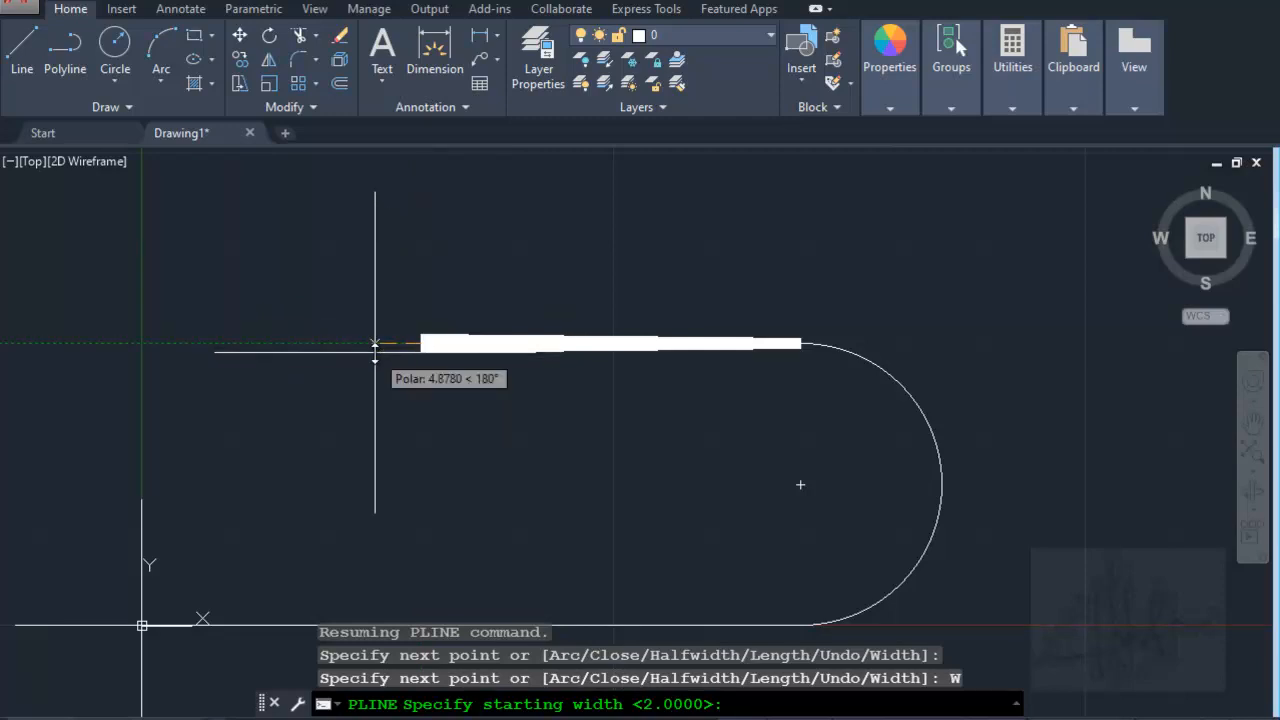
pyautogui.write('0')
pyautogui.press('Return')
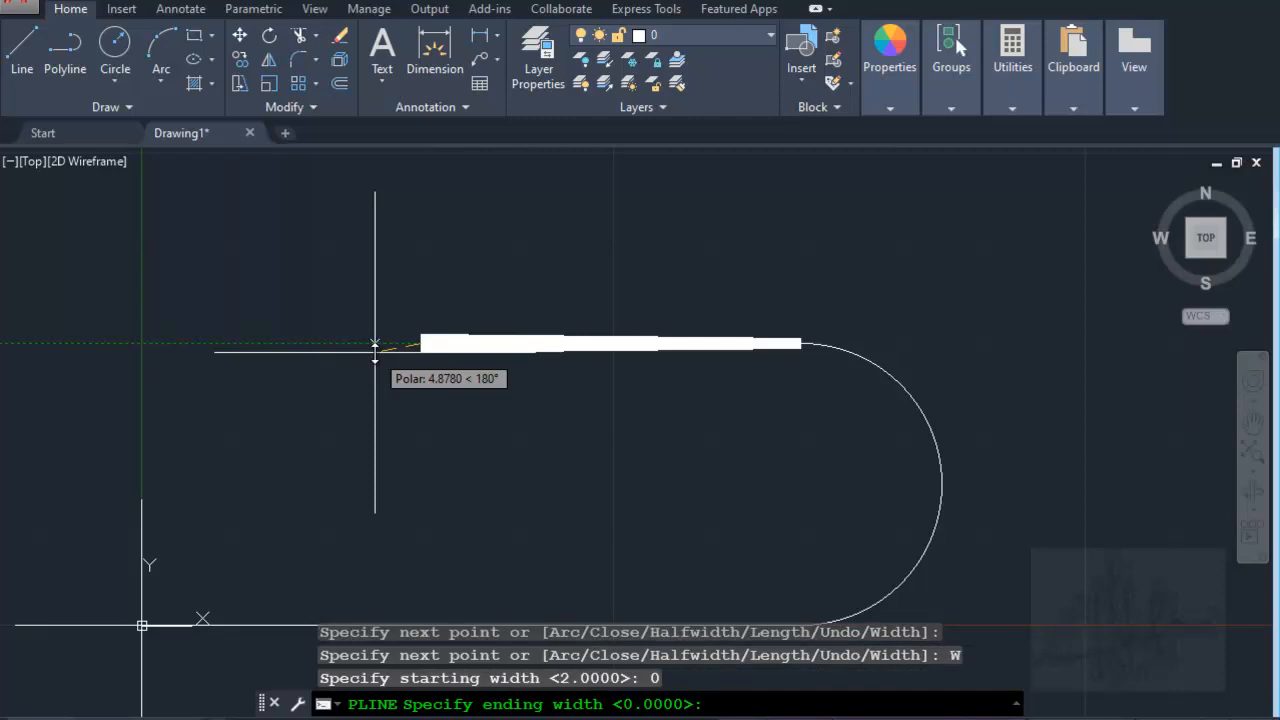
pyautogui.write('0')
pyautogui.press('Return')
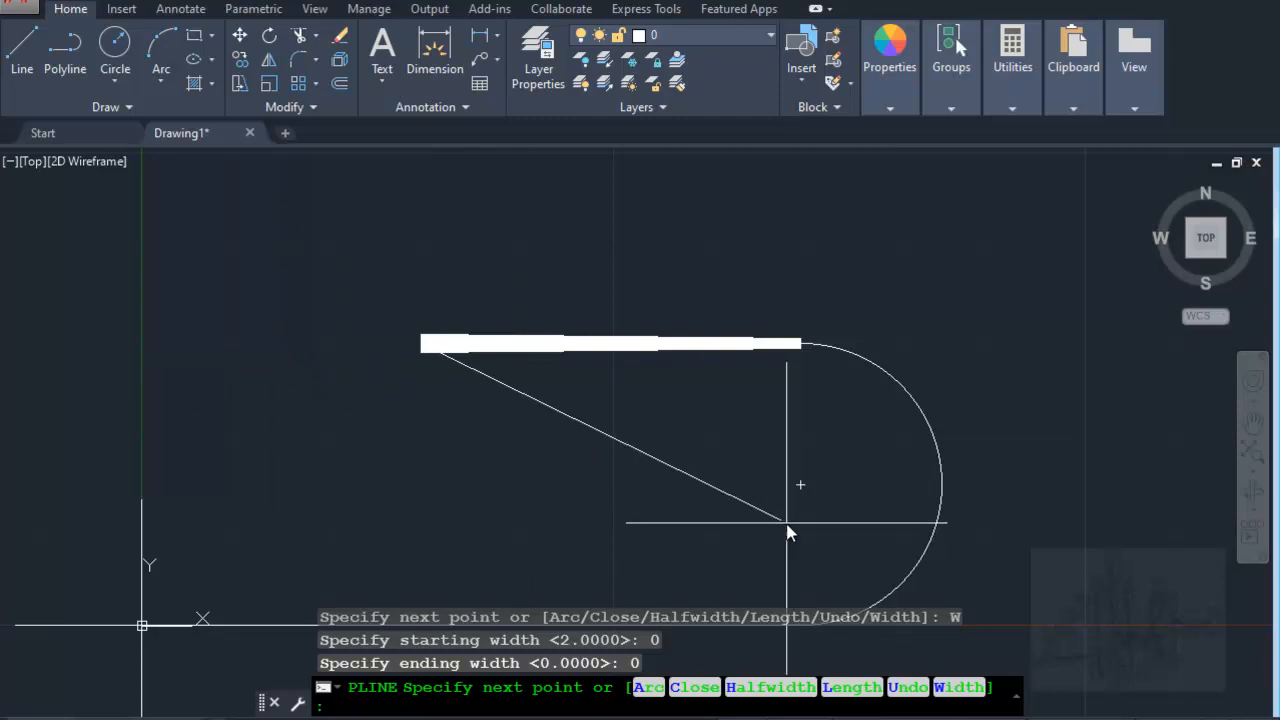
# Step: Extend the polyline by a segment with a length of 20, and close the shape back to its start point
pyautogui.click(851, 697)
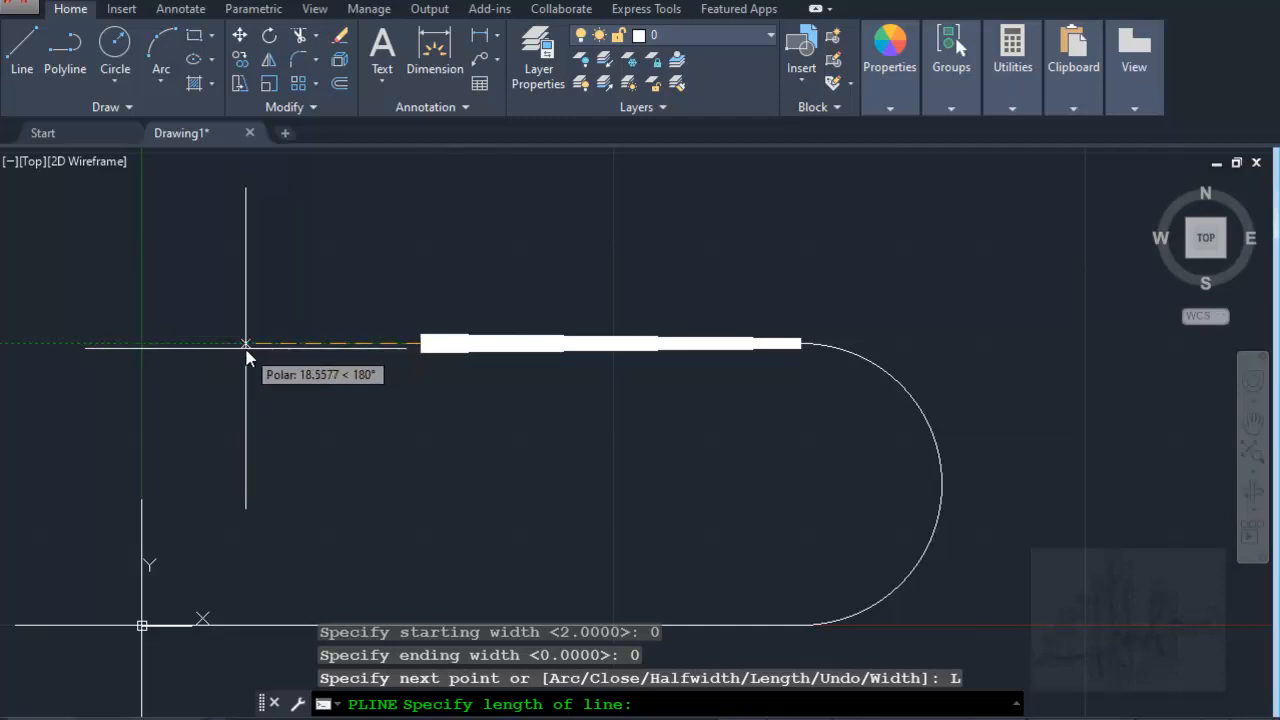
pyautogui.write('20')
pyautogui.press('Return')
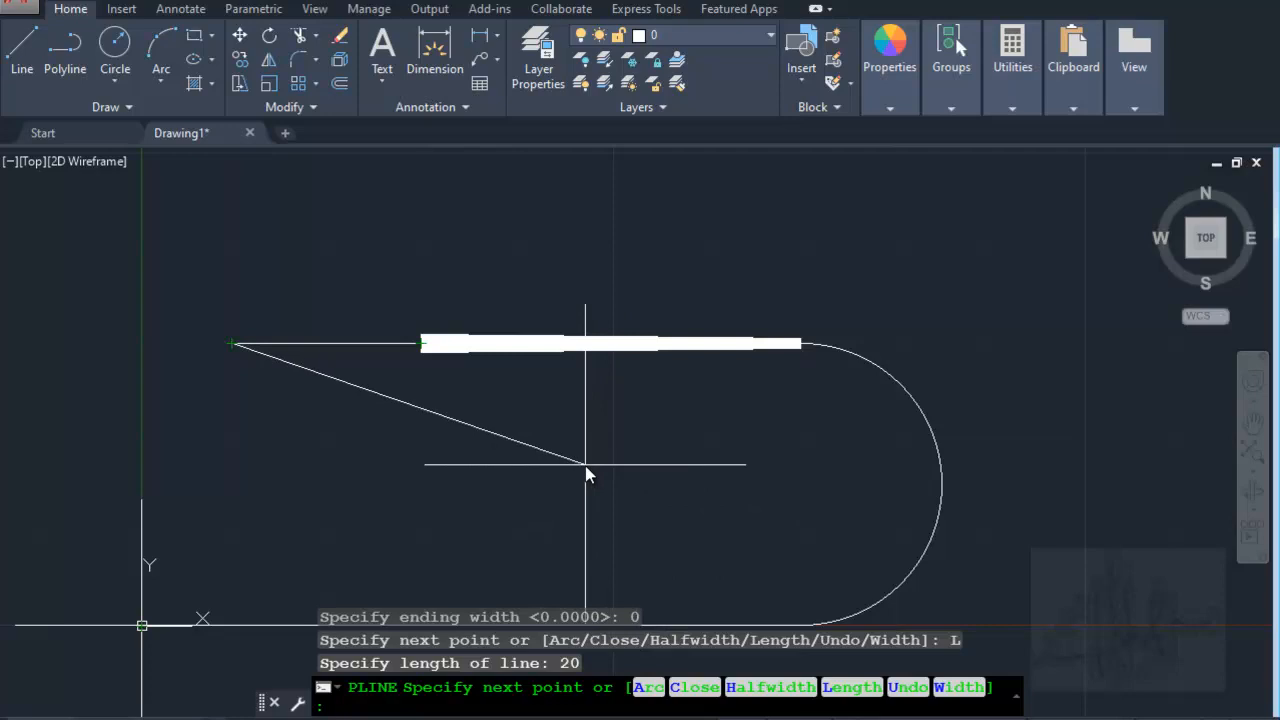
pyautogui.write('c')
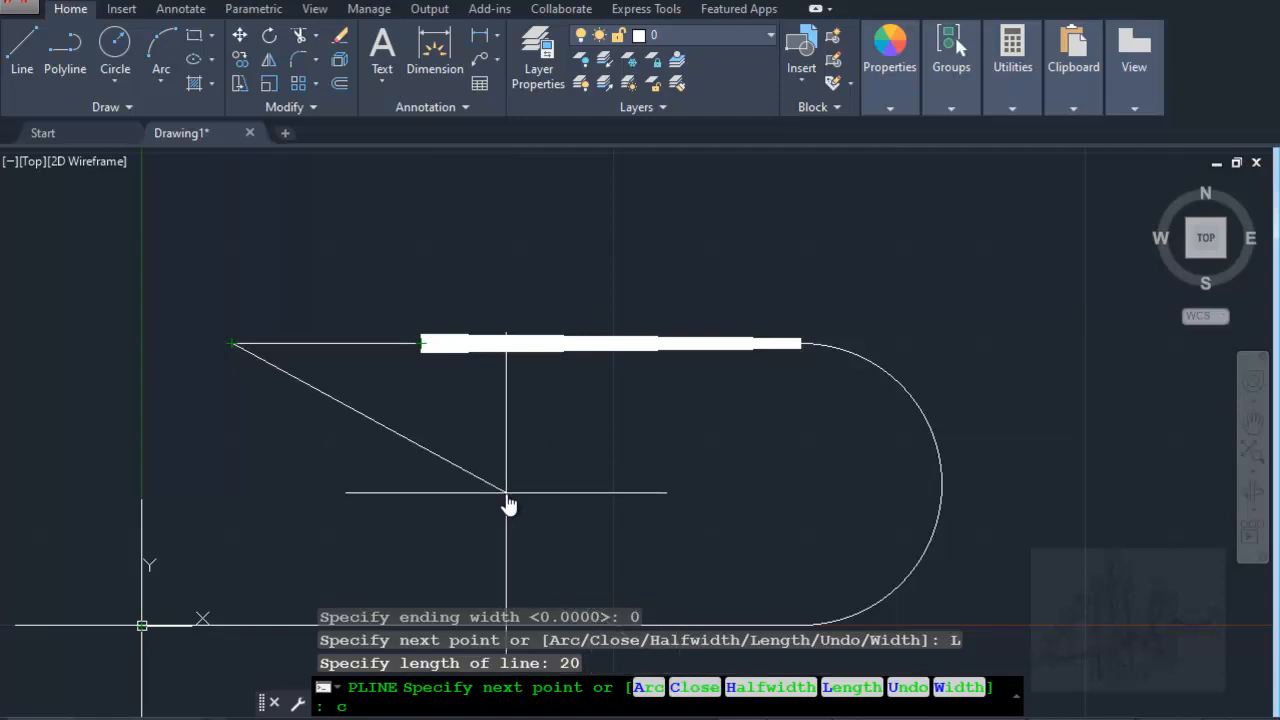
pyautogui.press('Return')
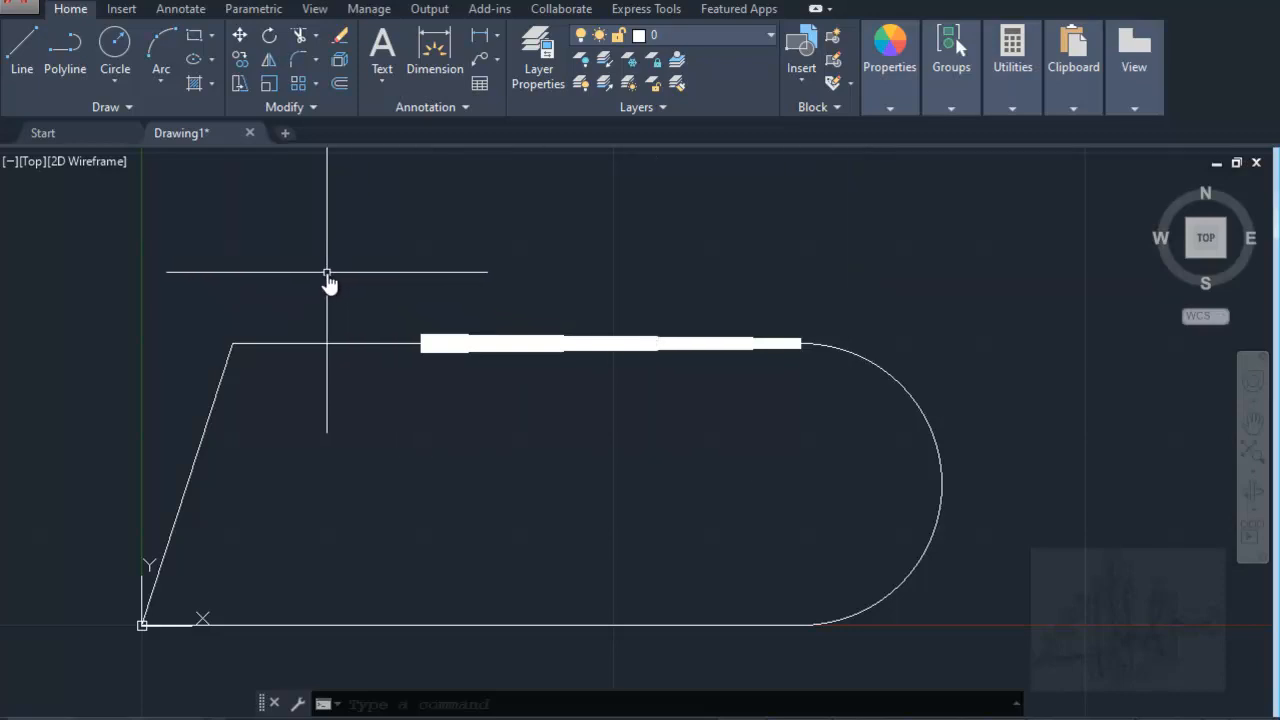
# Step: Draw a vertical and a horizontal construction line through a common point just above the polyline's upper-left corner
pyautogui.click(130, 110)
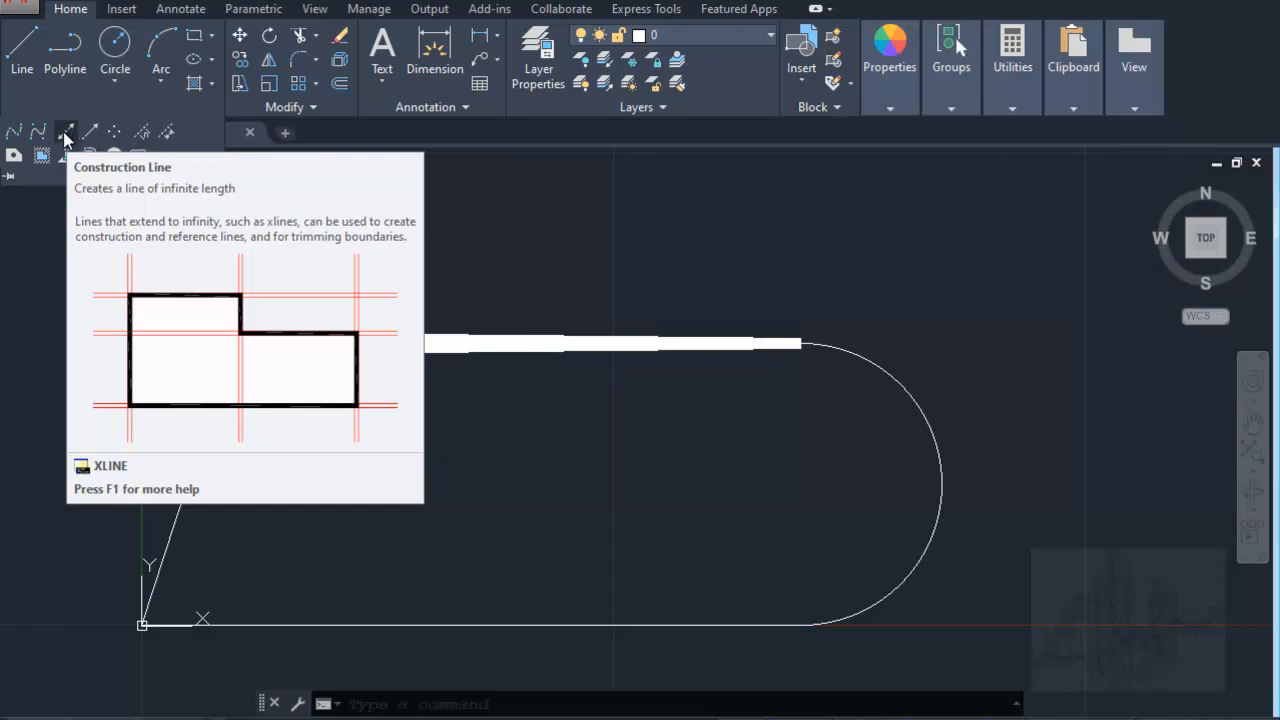
pyautogui.click(64, 134)
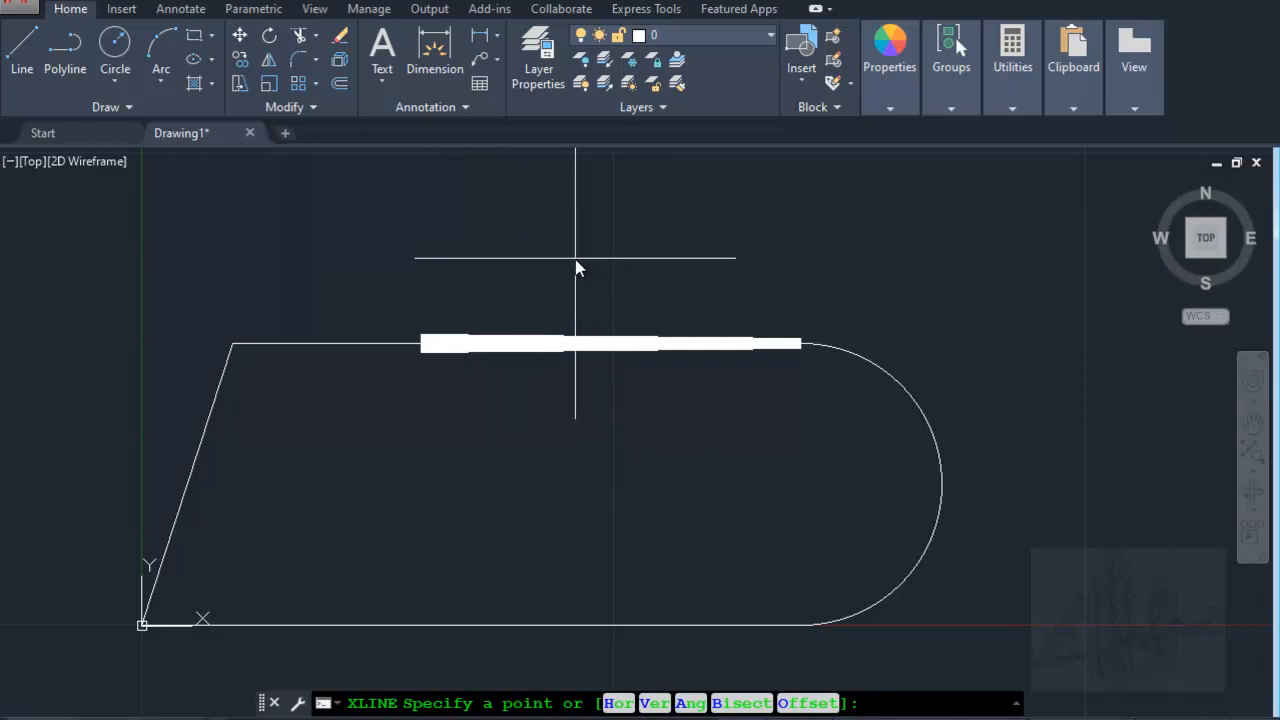
pyautogui.click(237, 250)
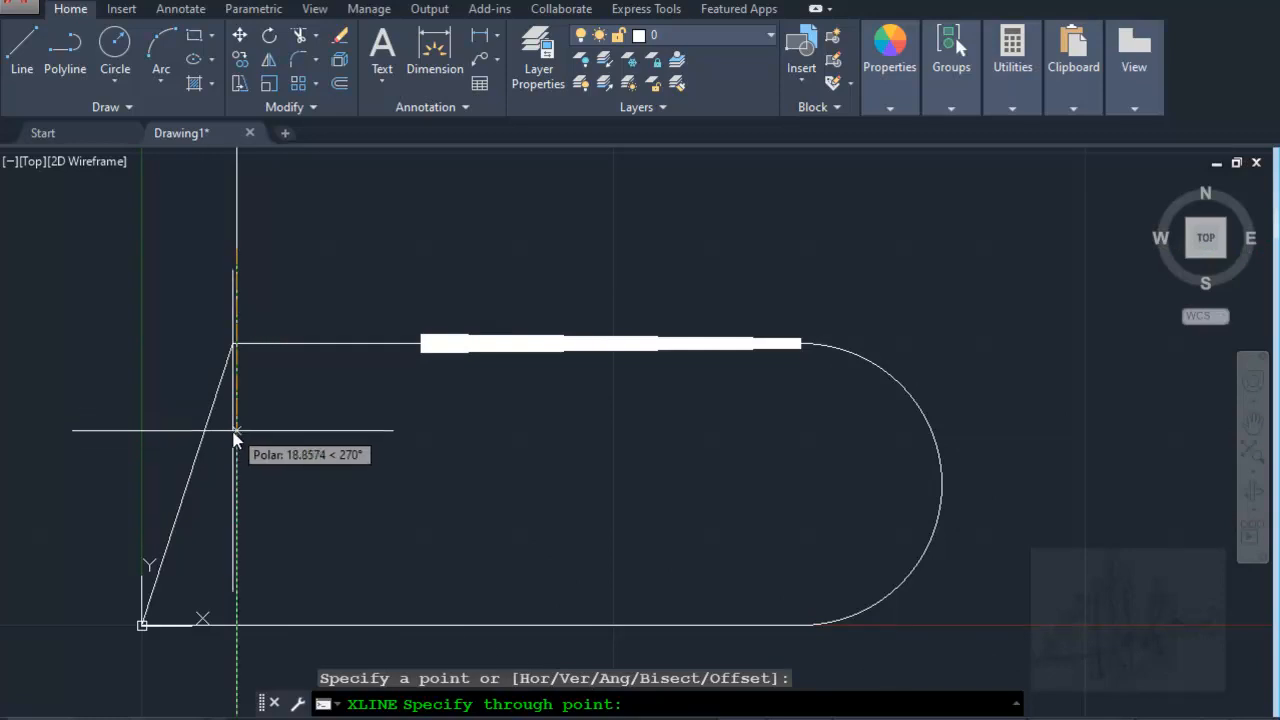
pyautogui.click(236, 488)
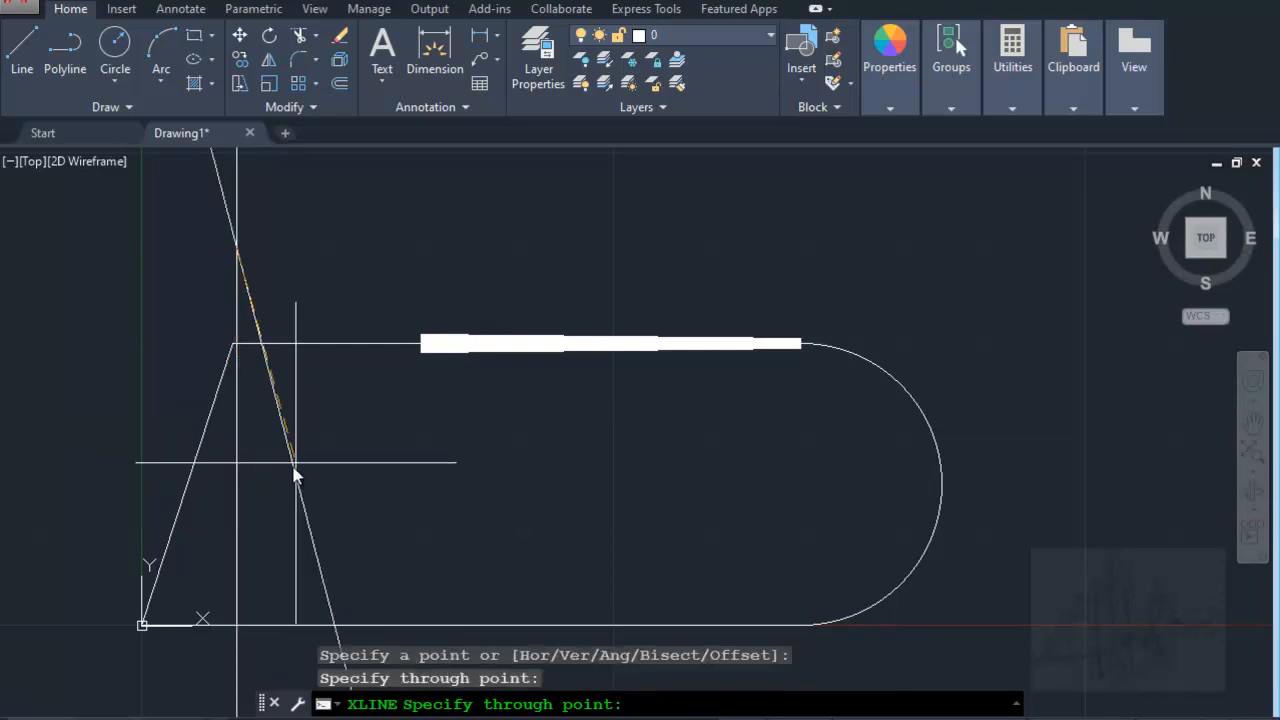
pyautogui.click(539, 249)
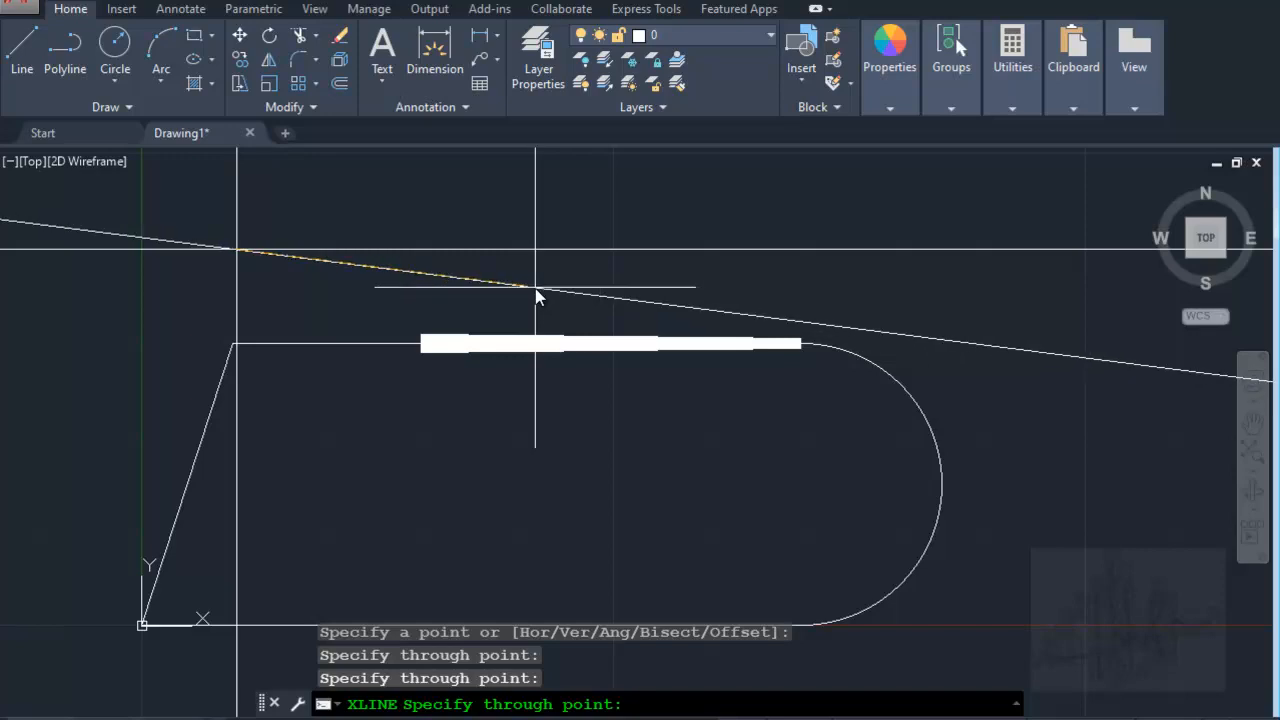
pyautogui.press('Return')
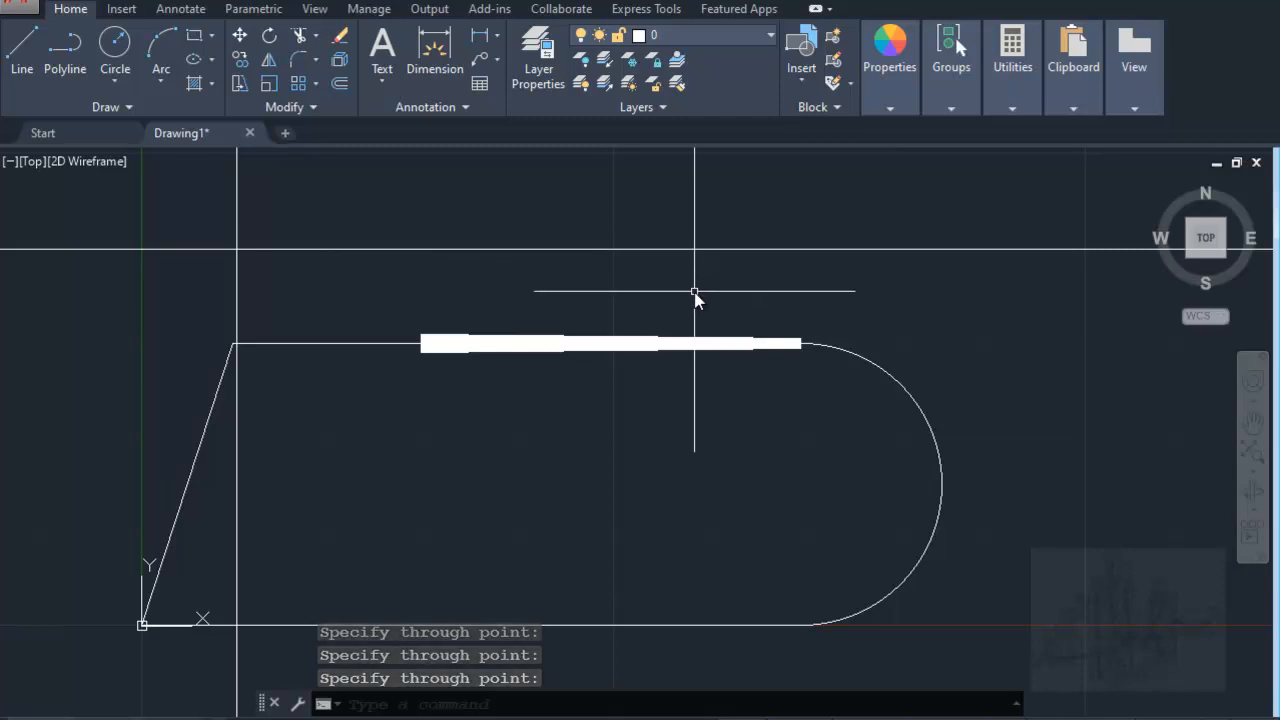
# Step: Draw a second vertical construction line to the right of the polyline's arc, starting from a point on the horizontal construction line
pyautogui.click(130, 105)
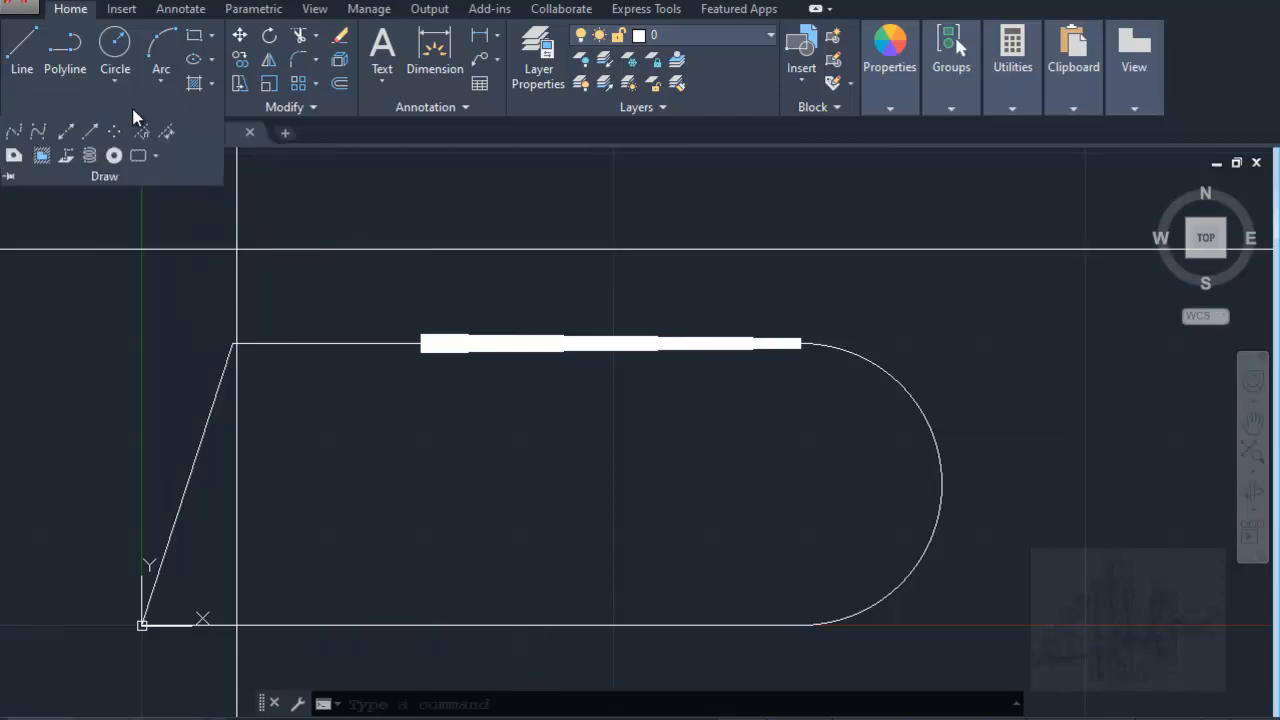
pyautogui.click(66, 133)
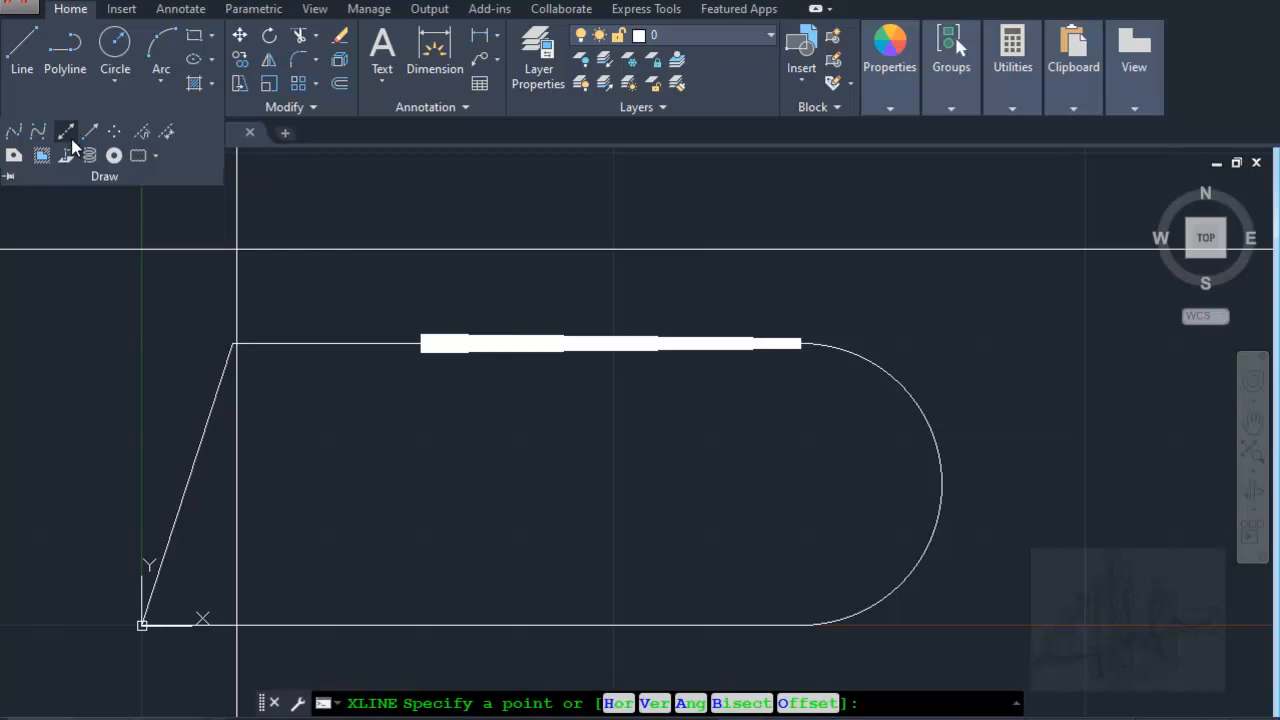
pyautogui.click(1087, 250)
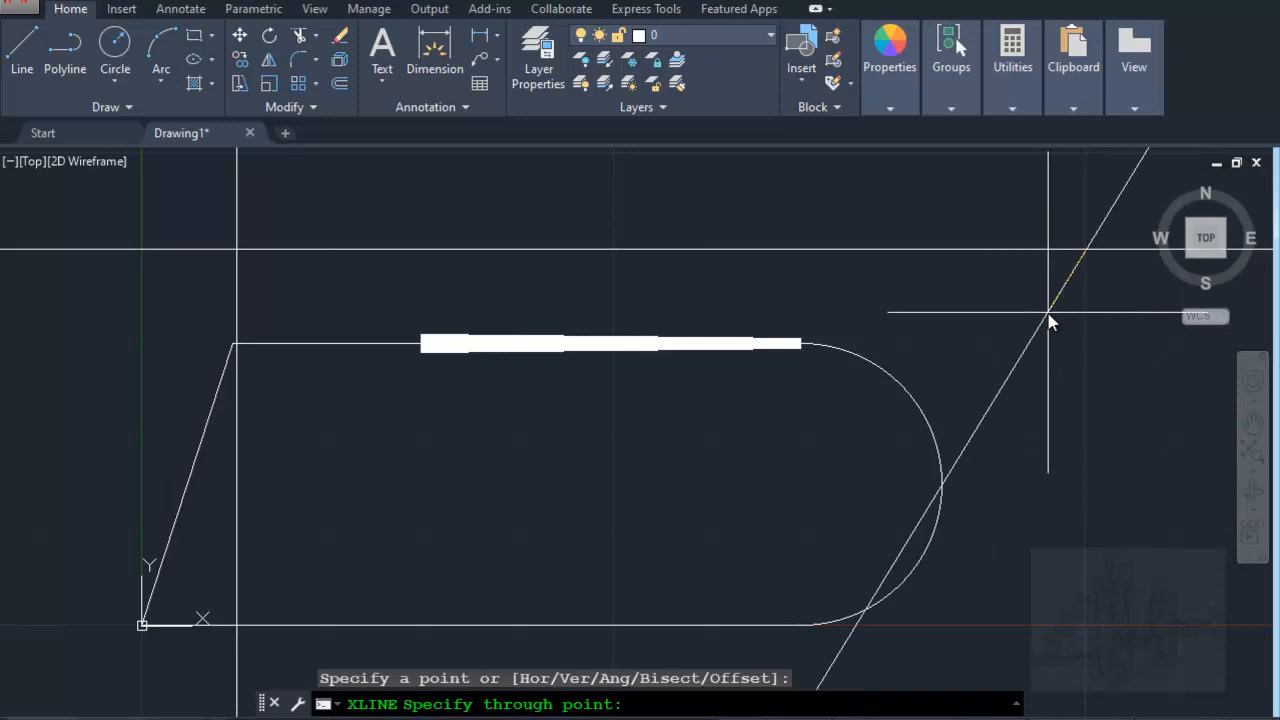
pyautogui.click(1088, 432)
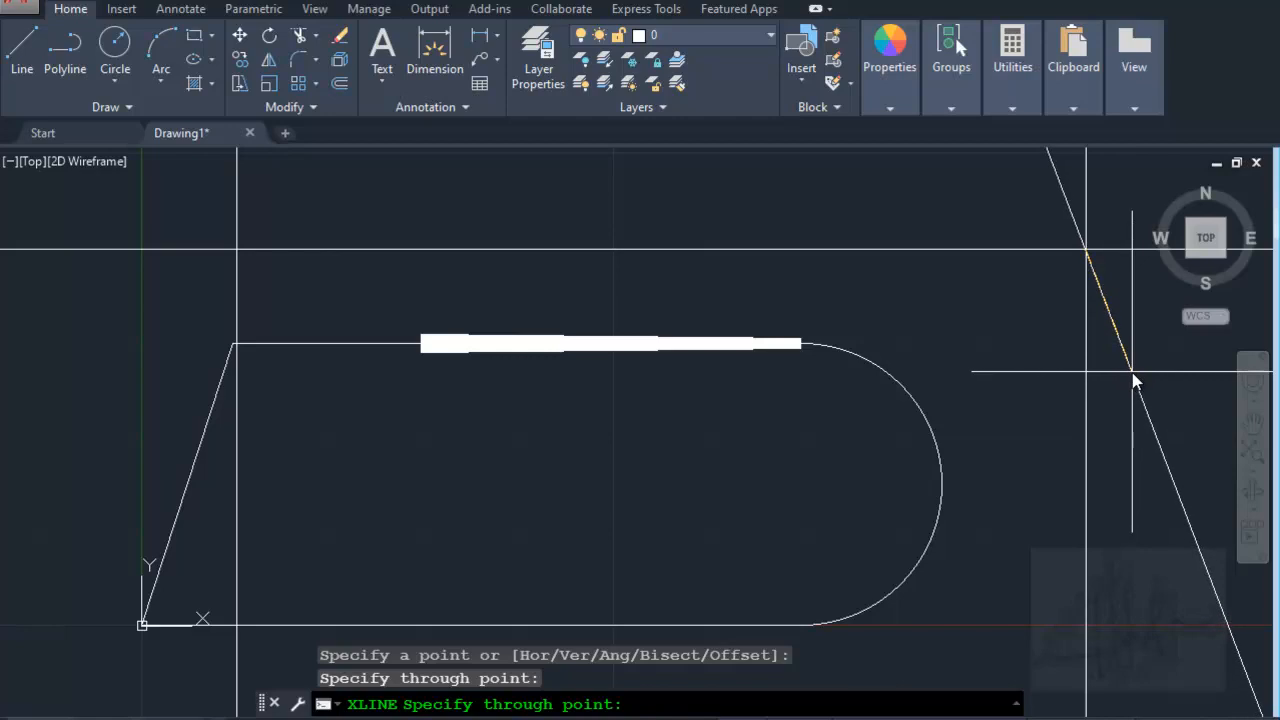
pyautogui.press('Return')
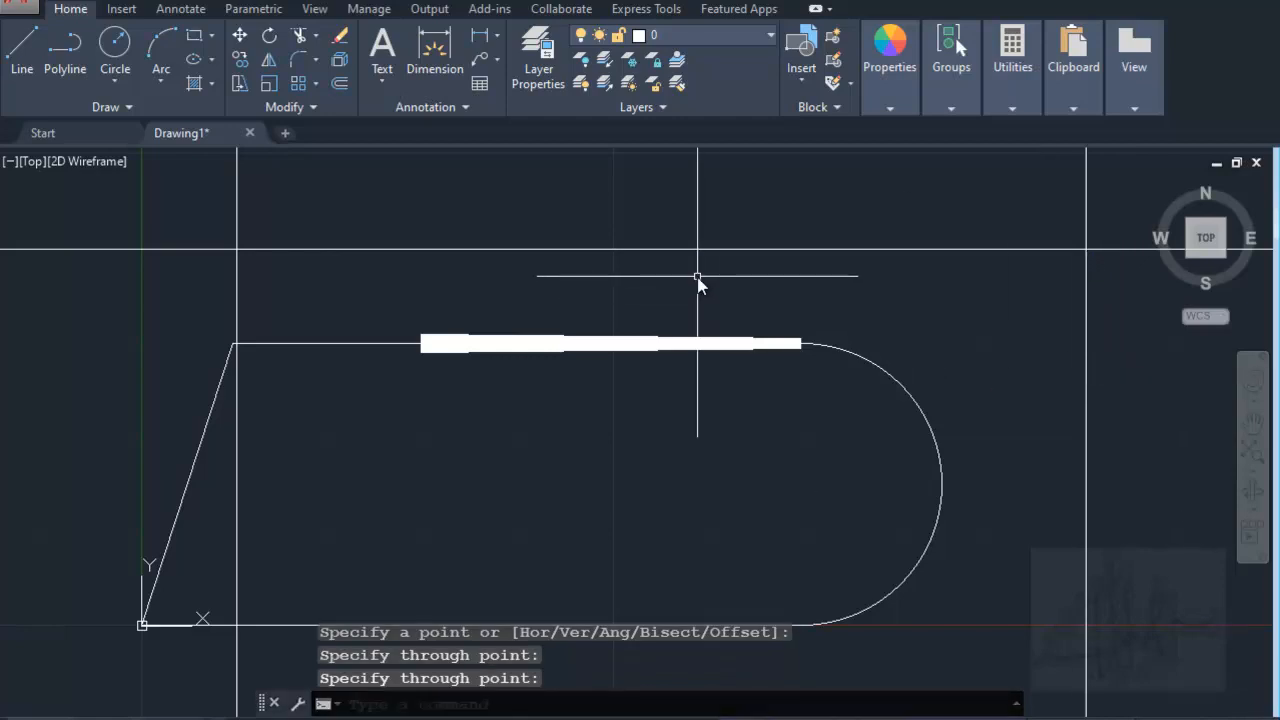